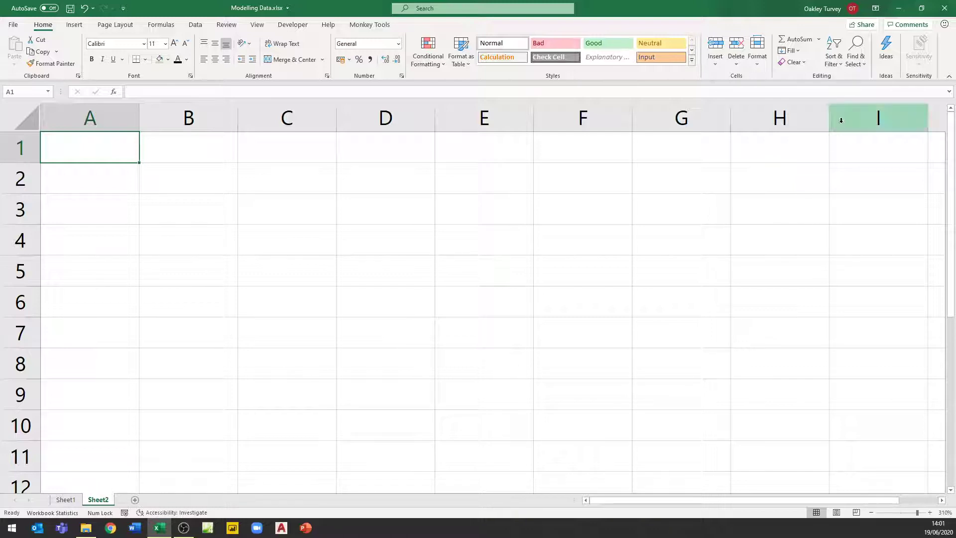
Minimise the workbook and open Data2015.csv from the TransactionsByYear2015to2018 folder on the desktop
click(902, 9)
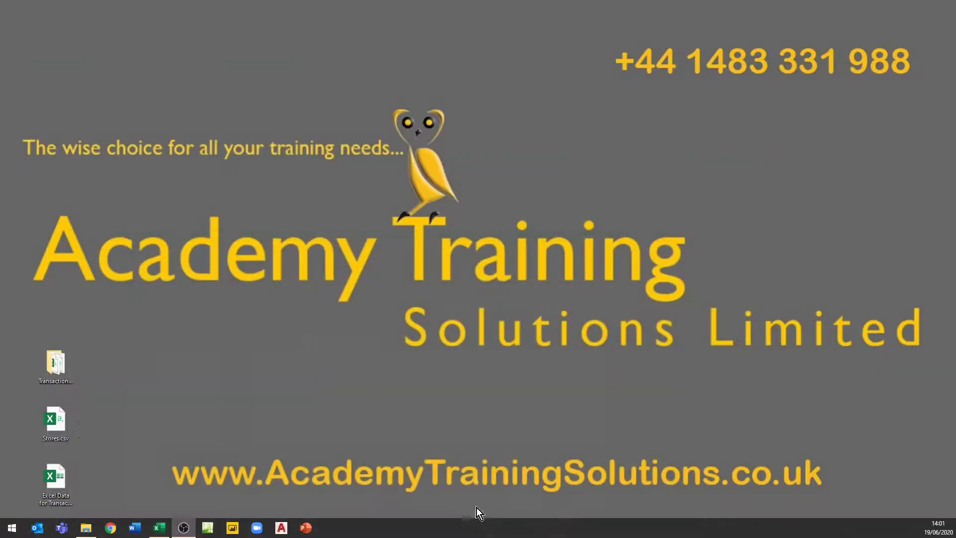
double_click(56, 363)
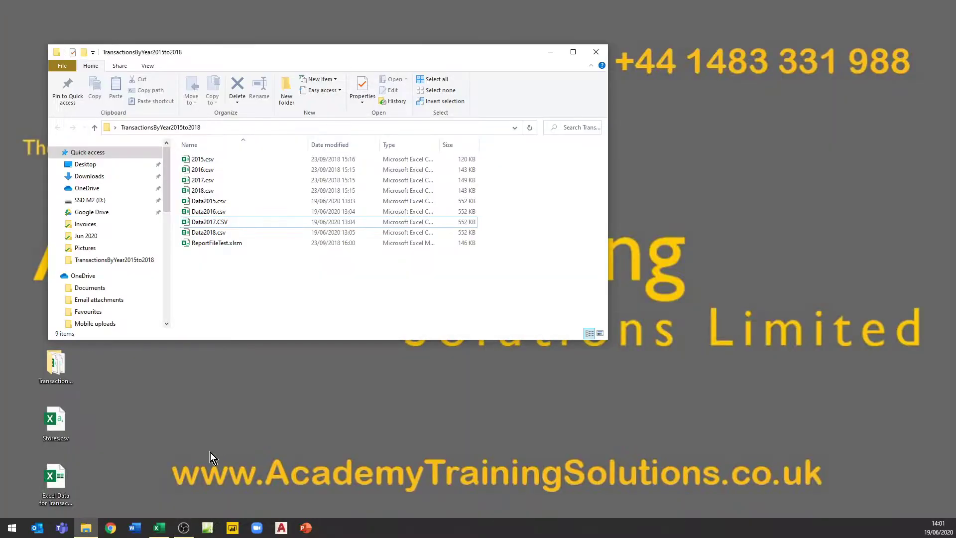
click(199, 204)
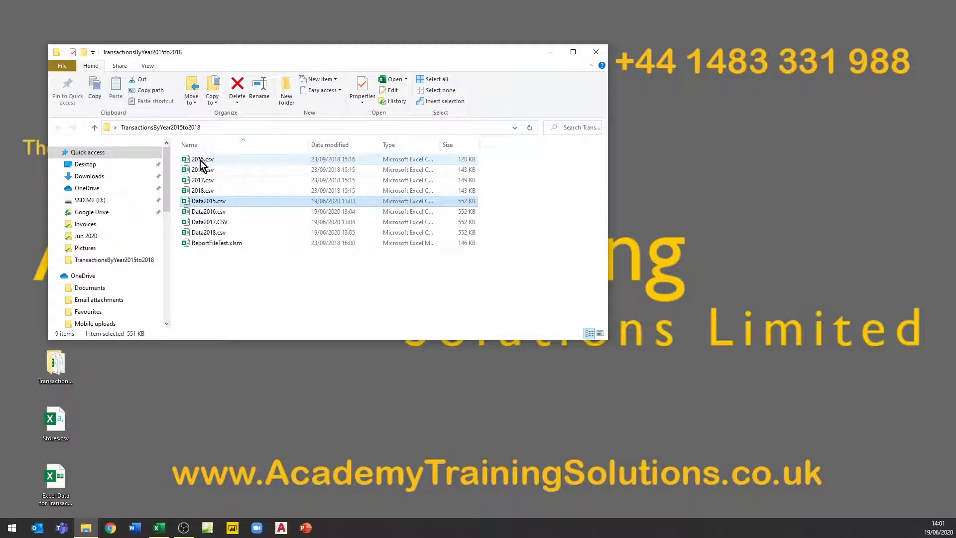
mouse_move(201, 160)
mouse_down()
mouse_move(199, 184)
mouse_move(203, 162)
mouse_up()
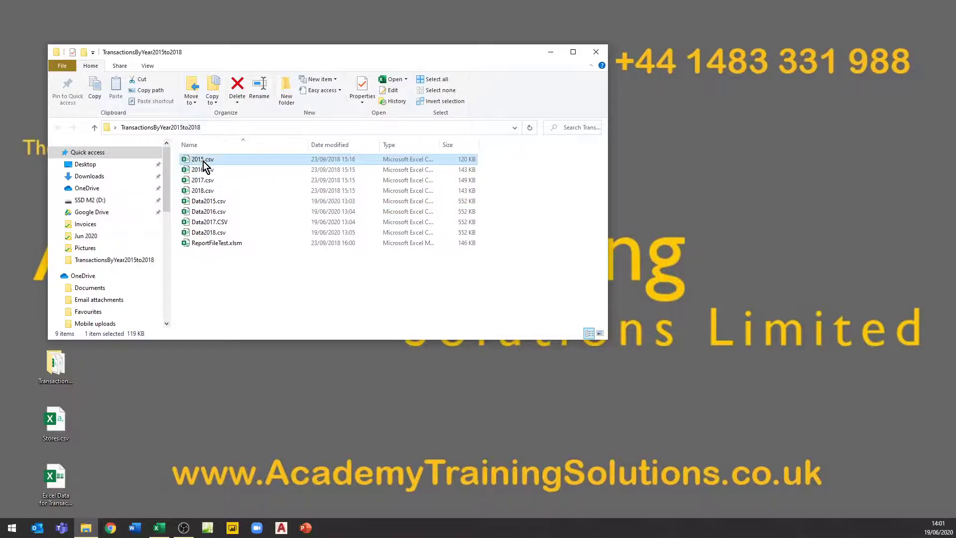
click(197, 203)
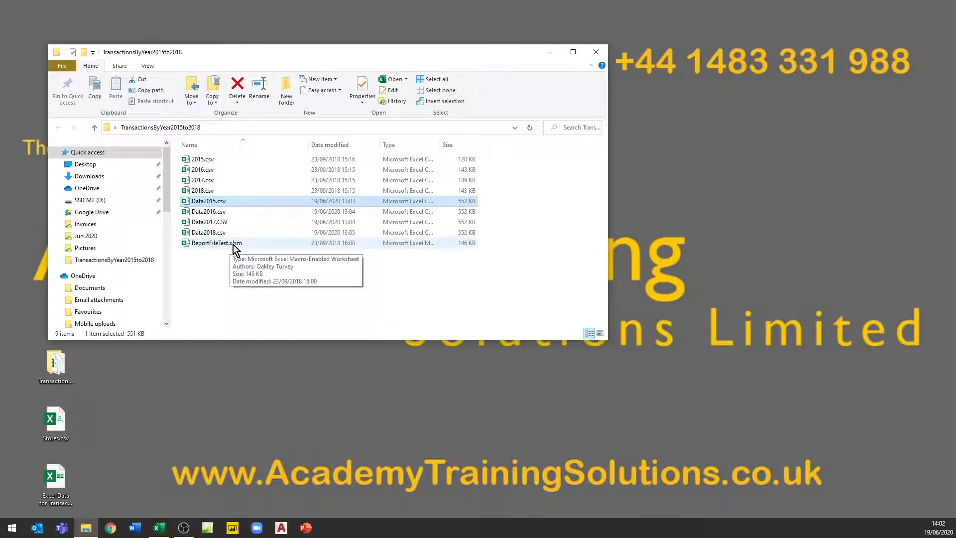
click(207, 224)
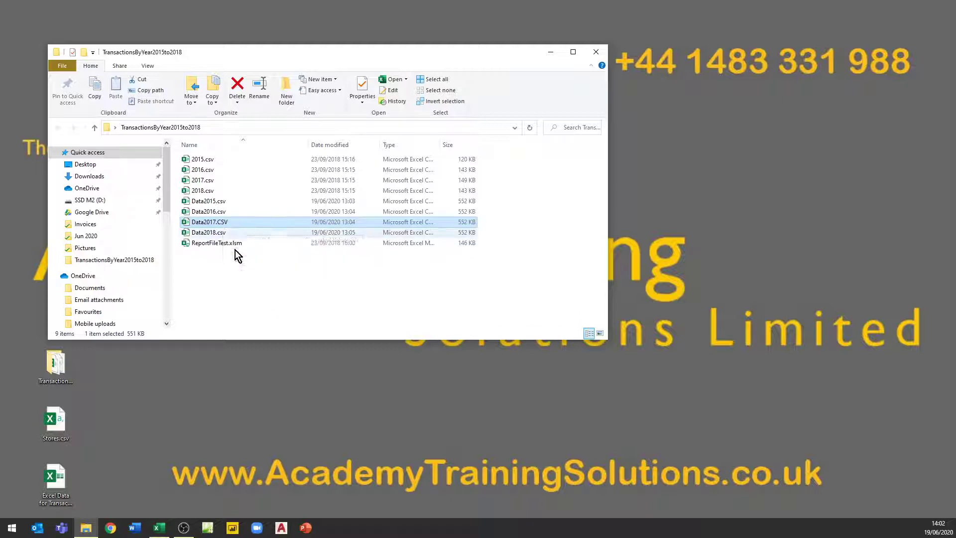
double_click(217, 204)
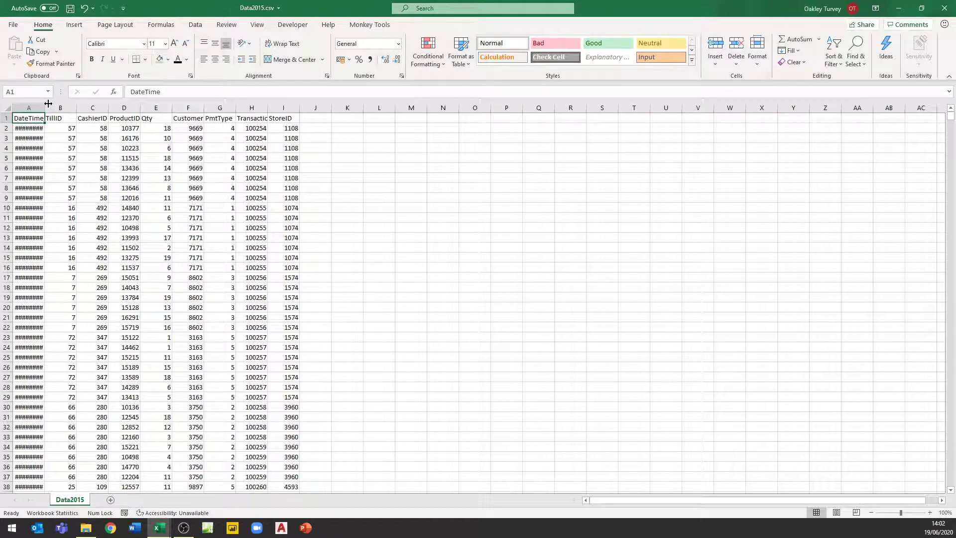
Widen the DateTime column to fit its contents and examine the first record's fields from TillID through the transaction number
double_click(44, 106)
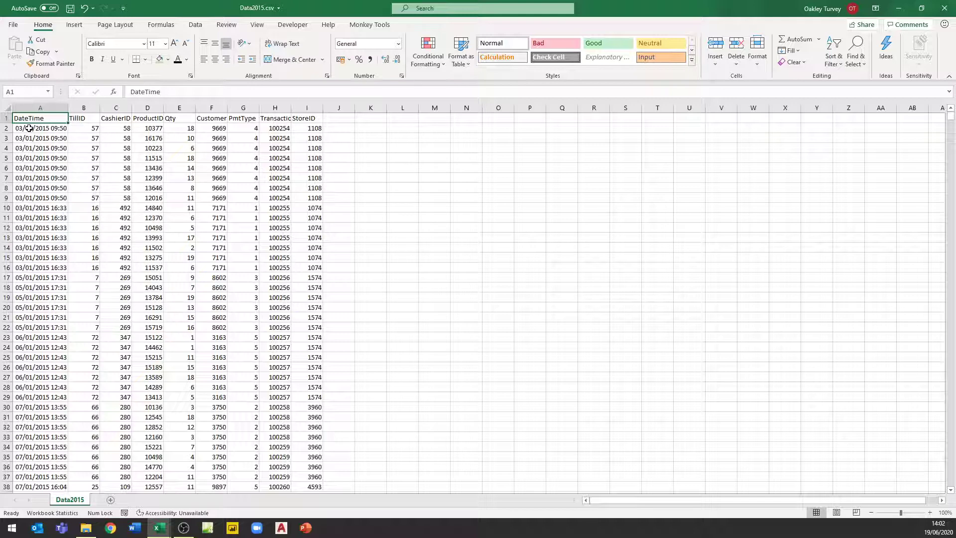
click(86, 126)
click(117, 130)
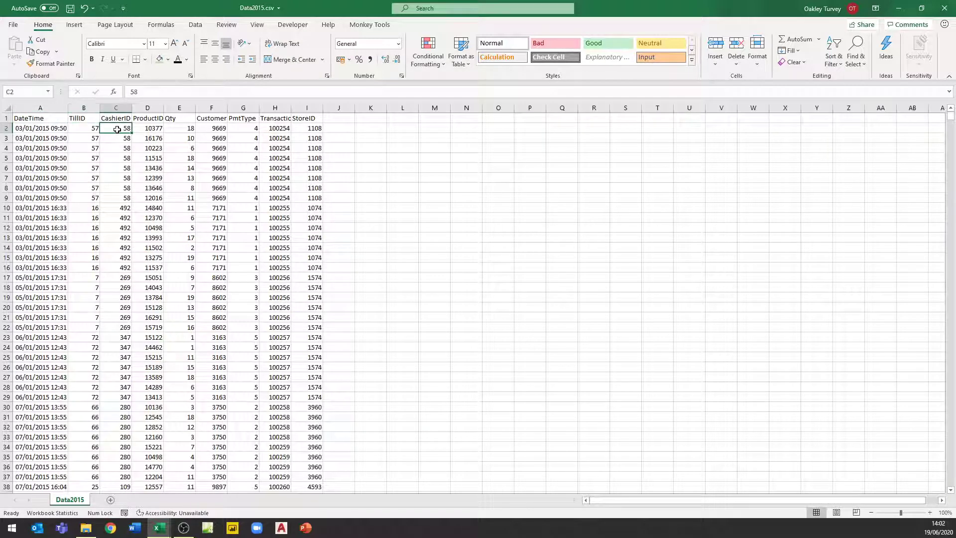
click(154, 129)
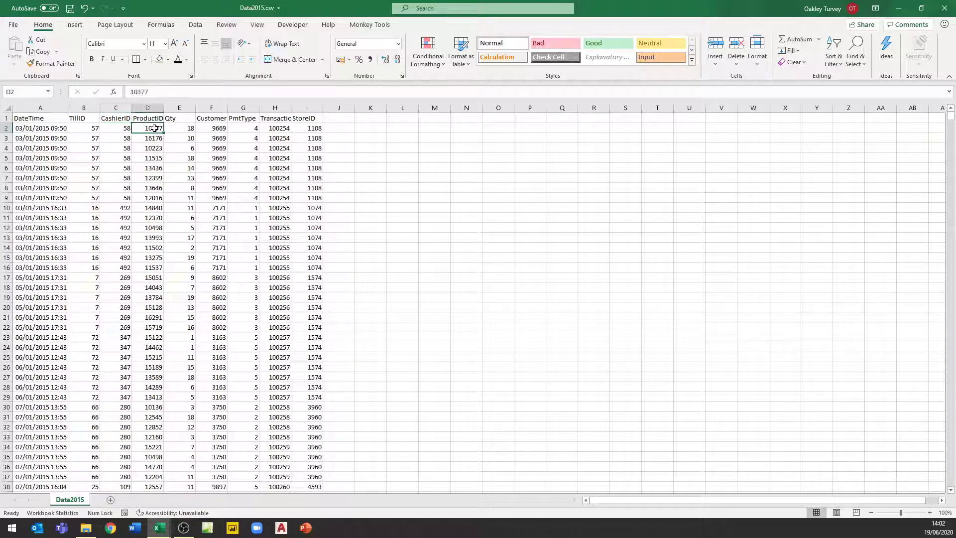
click(183, 129)
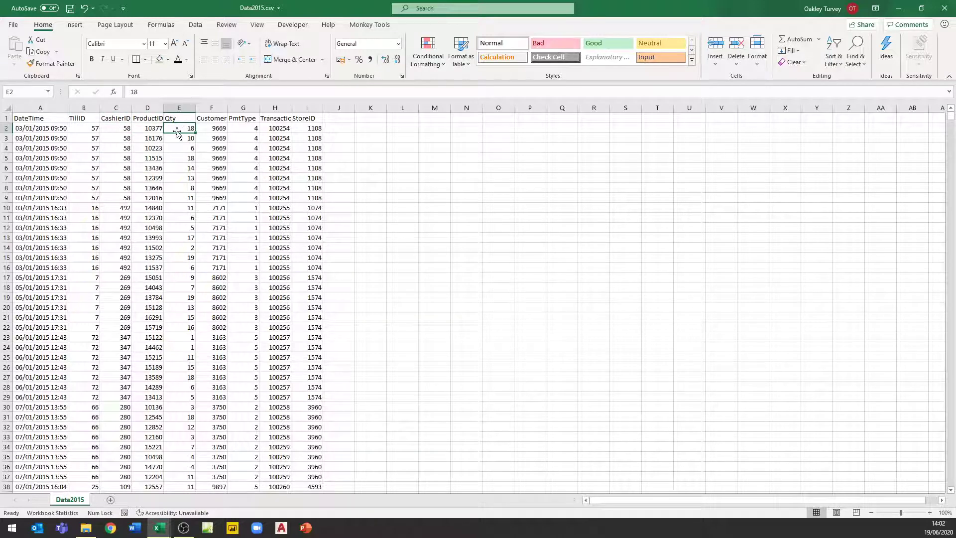
click(219, 130)
click(243, 130)
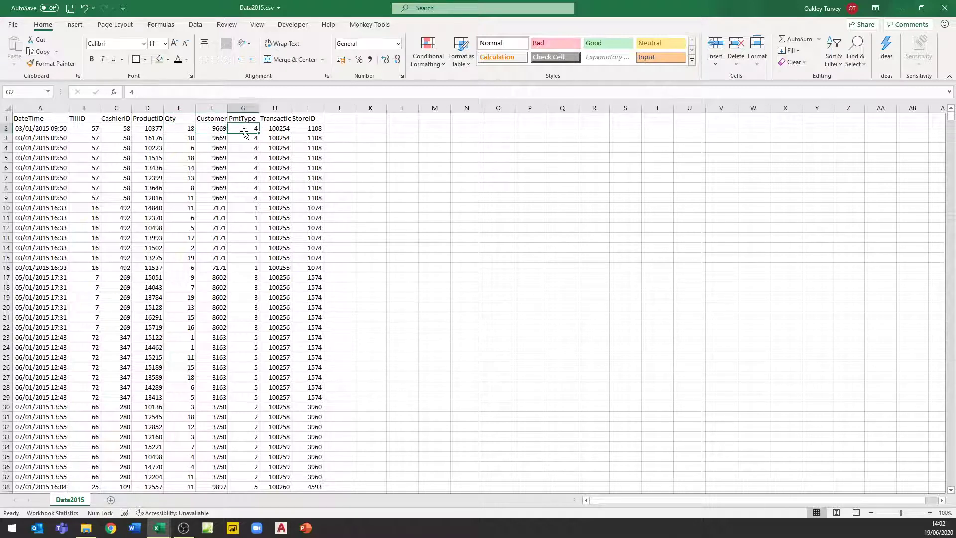
click(280, 129)
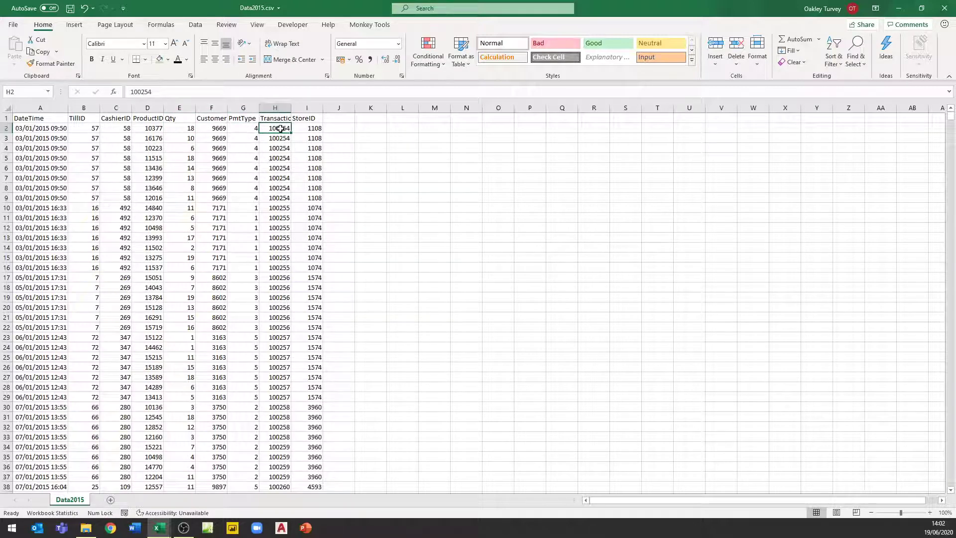
Examine the first transaction's rows, StoreID and ProductID, along with the empty column beside the data
drag(281, 128, 280, 198)
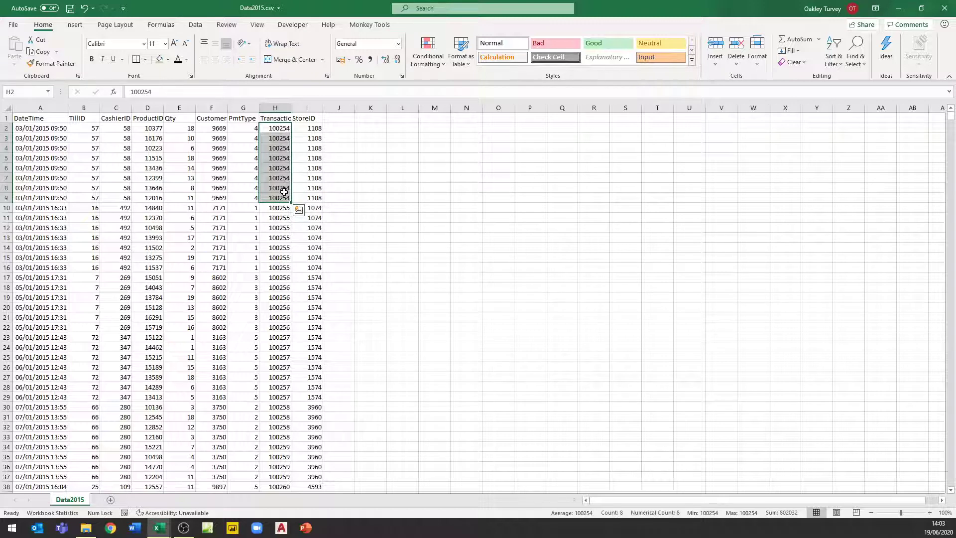
click(315, 197)
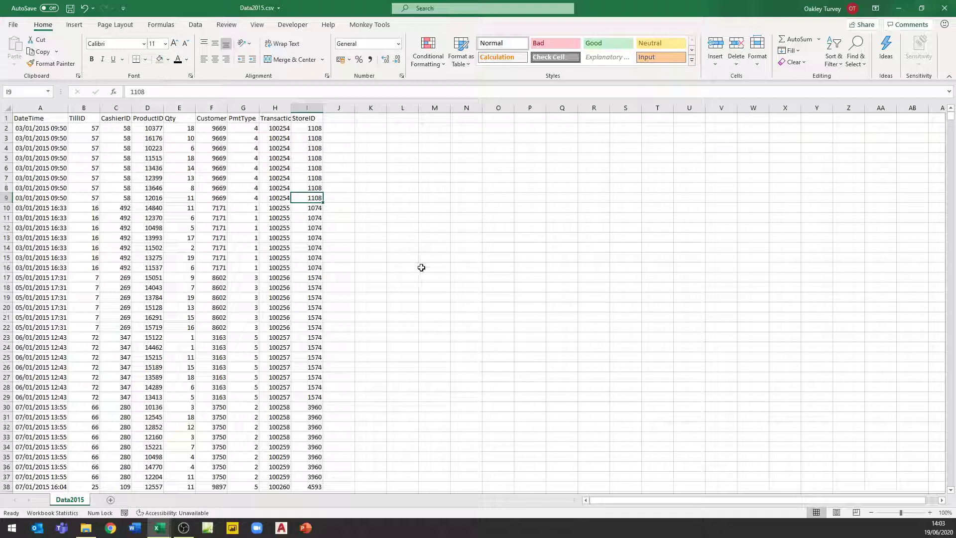
click(150, 129)
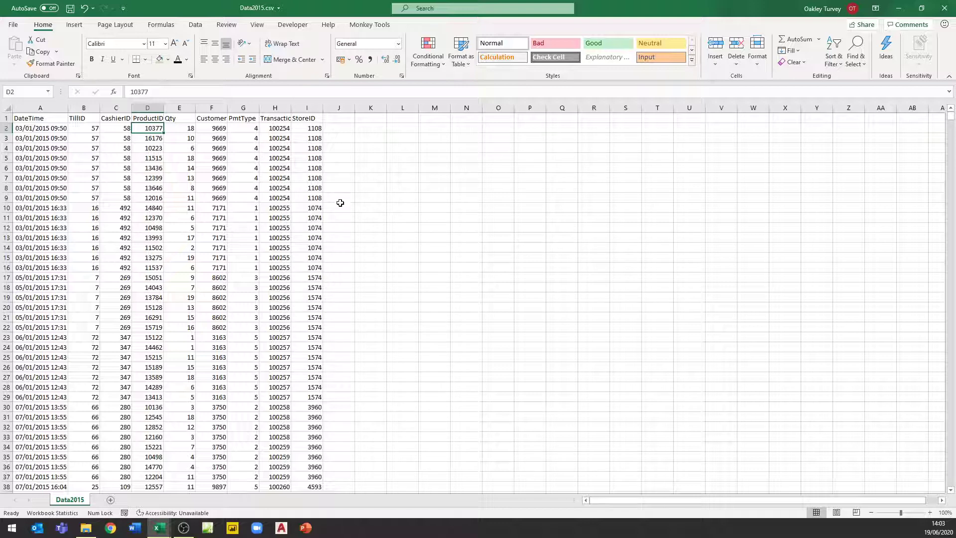
click(335, 128)
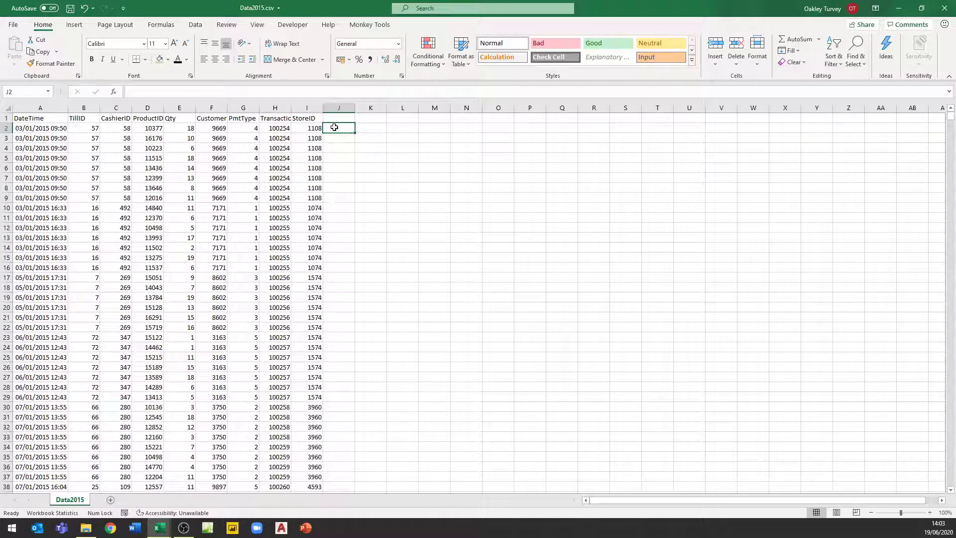
drag(334, 127, 339, 382)
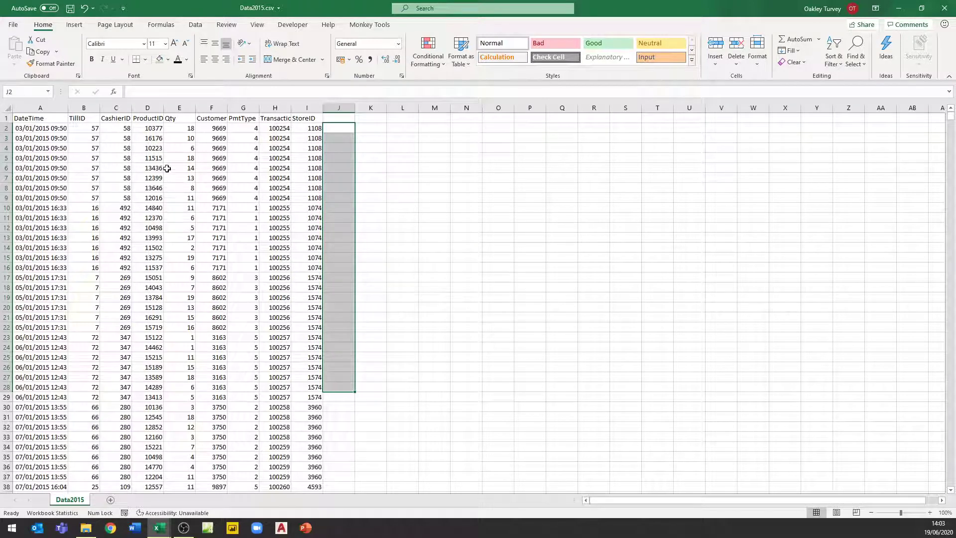
click(154, 129)
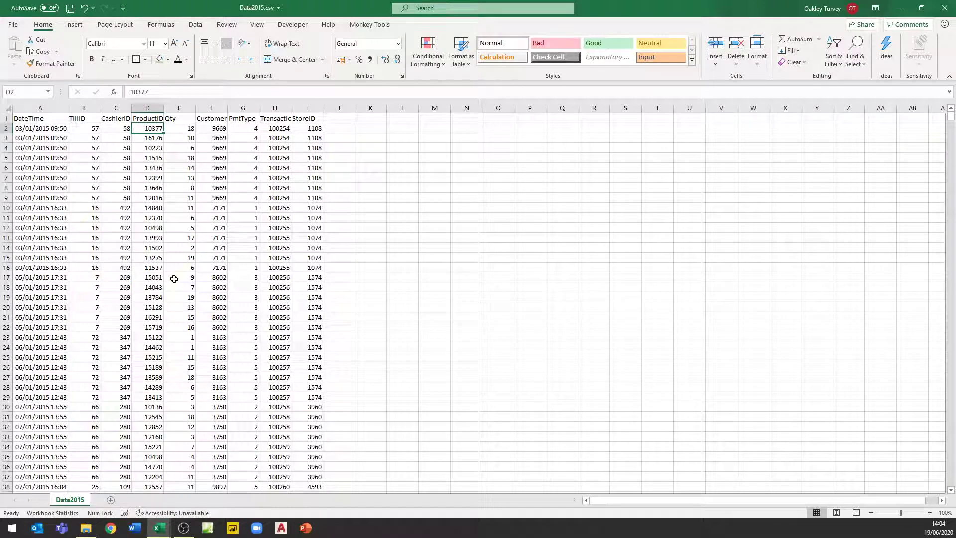
Clear all data from the Data2015 sheet and close Data2015.csv without saving the changes
key(ctrl+w)
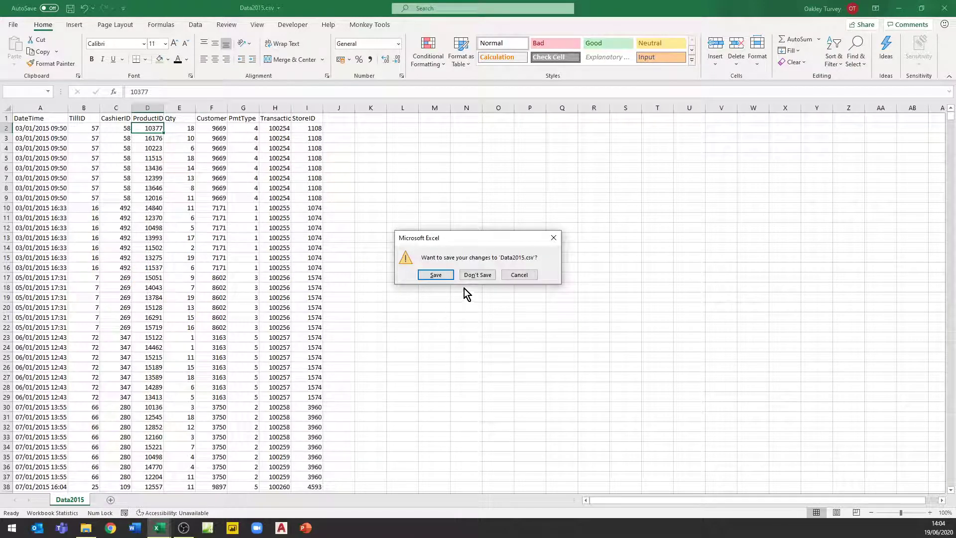
click(523, 276)
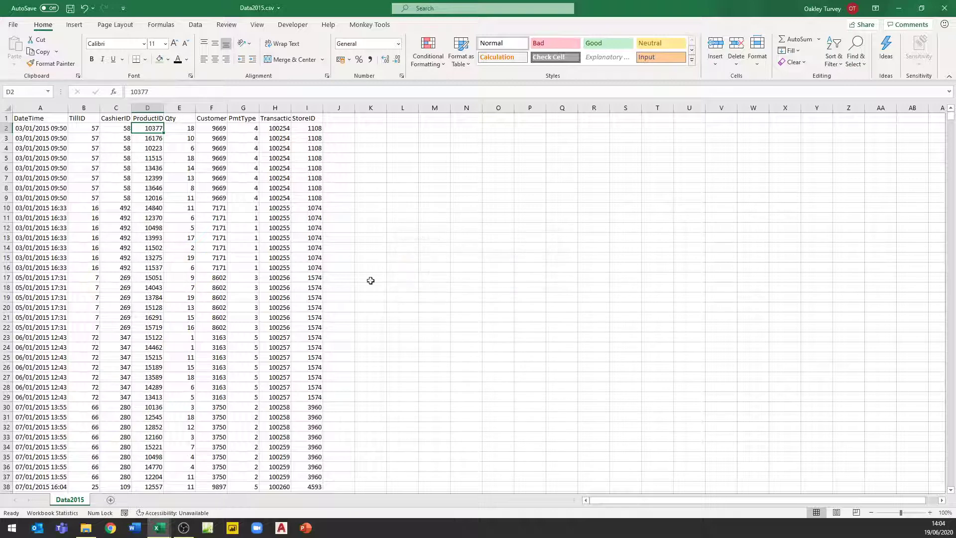
click(7, 108)
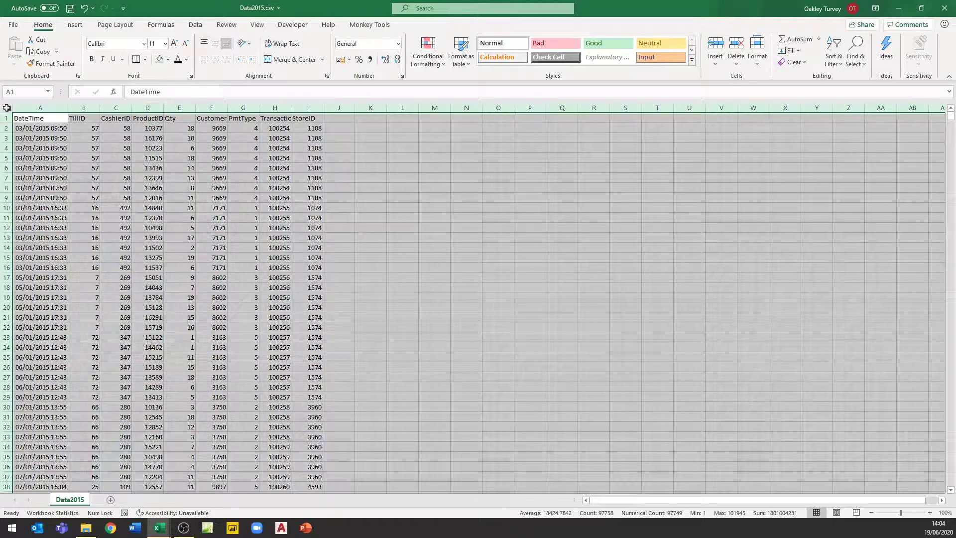
key(Delete)
click(50, 121)
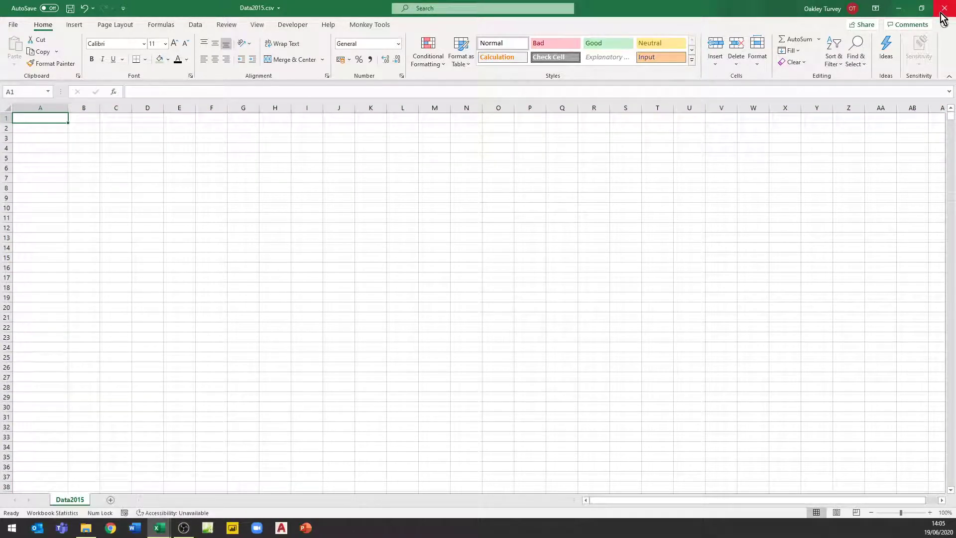
key(ctrl+w)
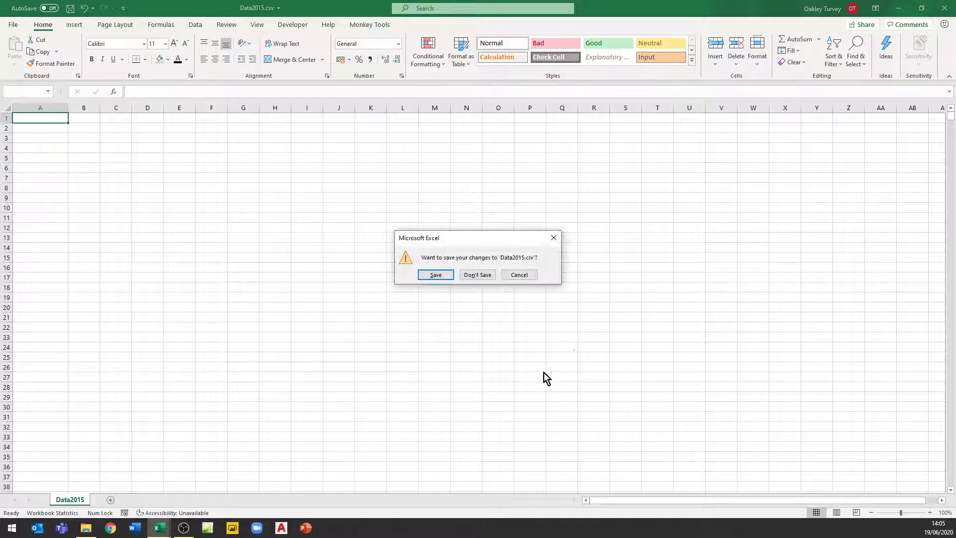
click(470, 277)
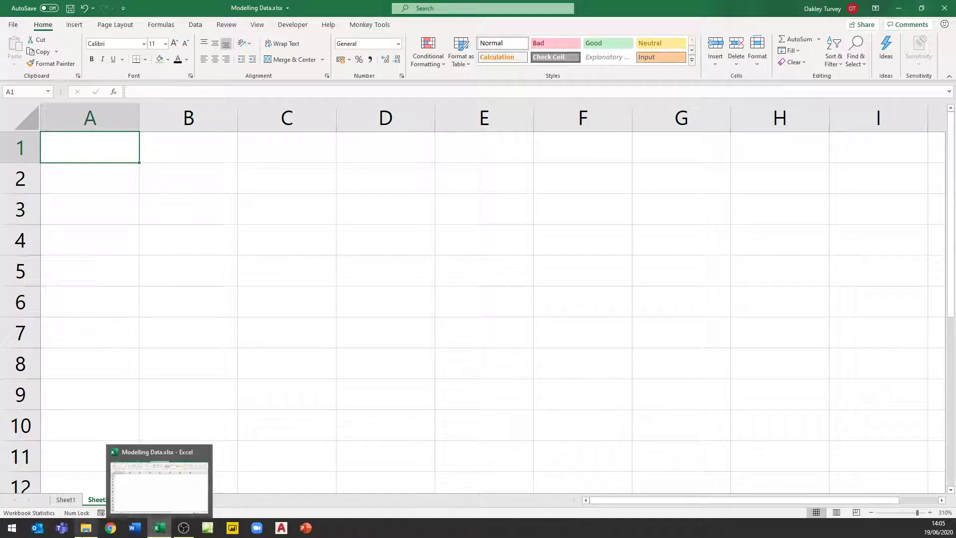
Open Excel Data for Transaction Data Modelling-tables.xlsx from the desktop folder and display its Products sheet
click(84, 529)
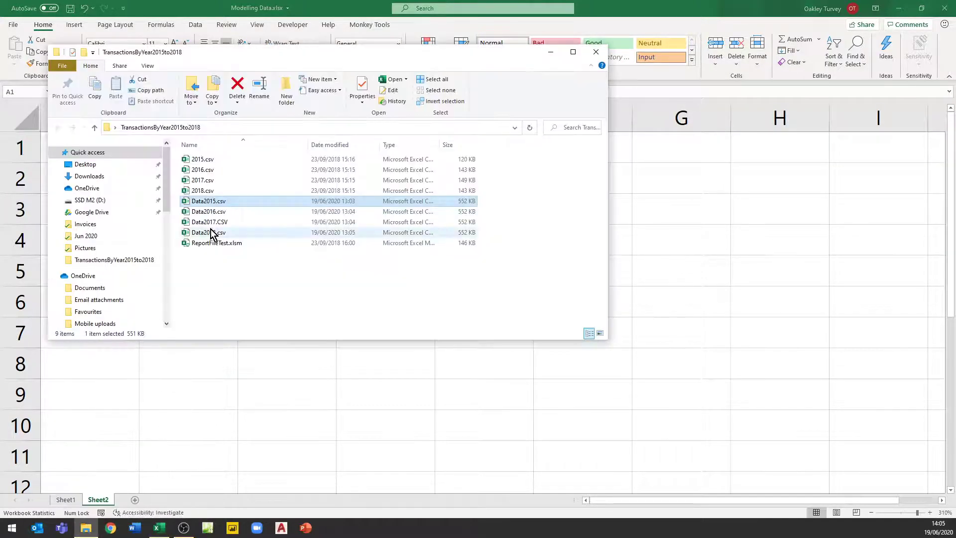
click(95, 126)
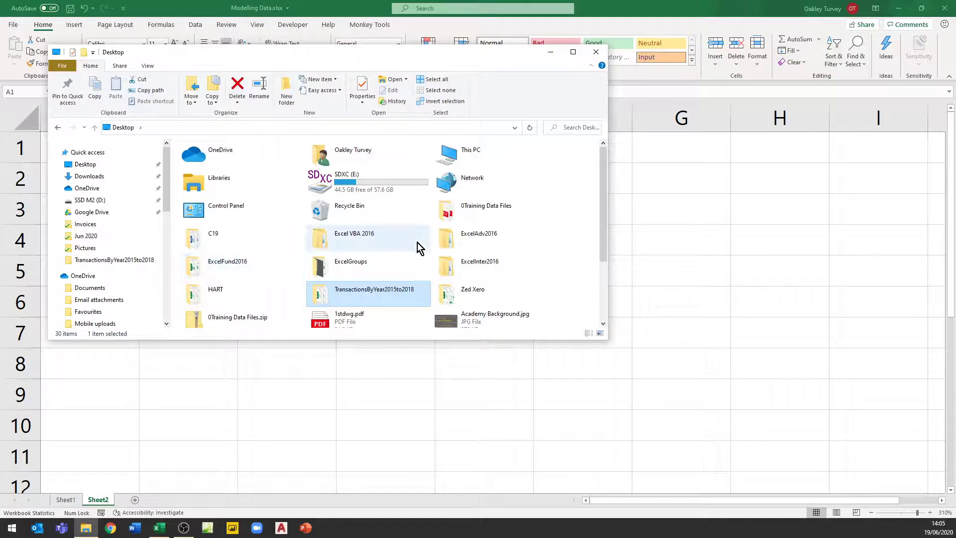
scroll(418, 243, down, 3)
click(347, 260)
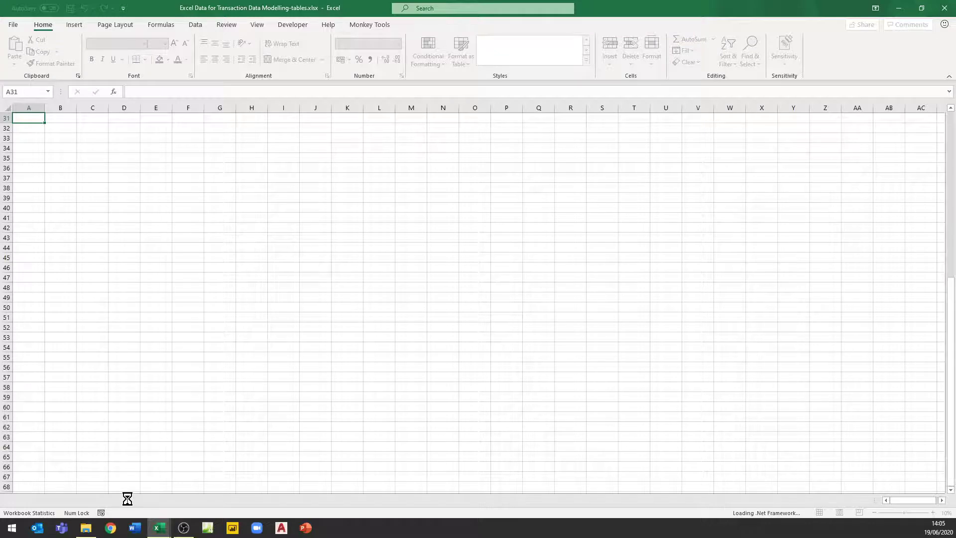
click(106, 500)
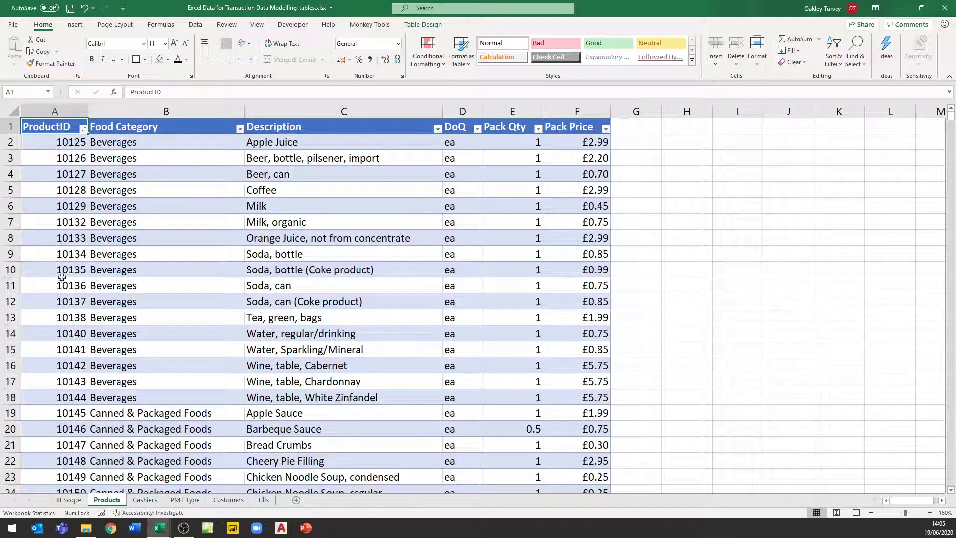
Examine the ProductID, Food Category and Description entries in the Products table, and return to Modelling Data.xlsx
click(64, 143)
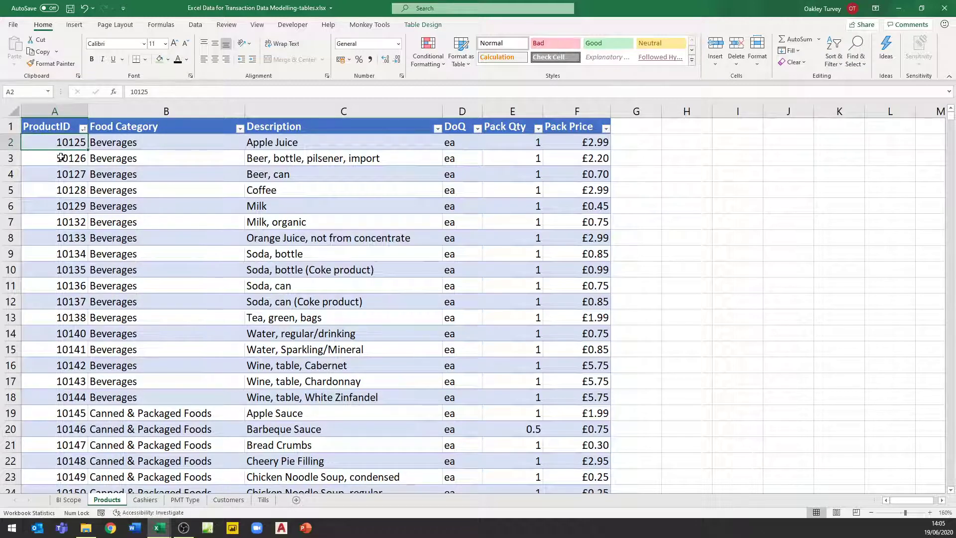
click(61, 156)
click(121, 147)
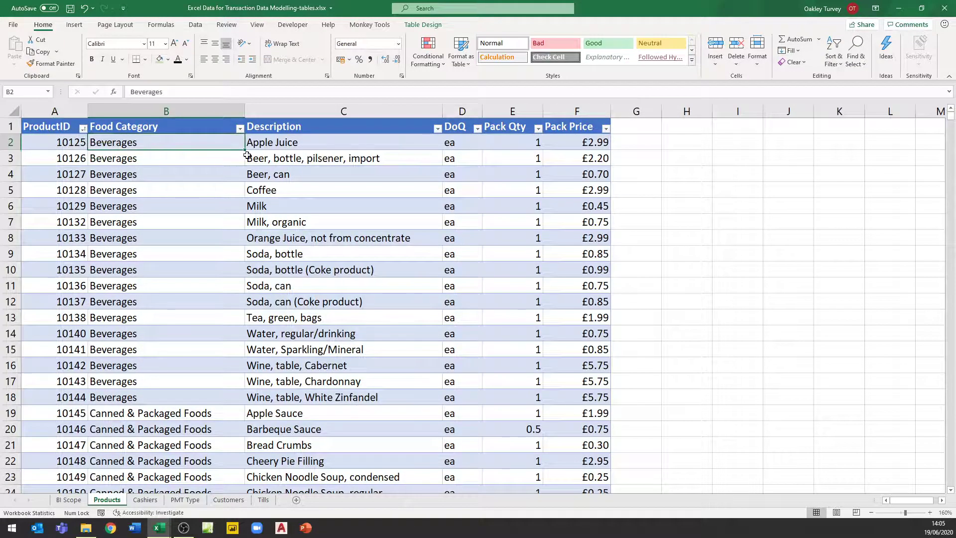
click(271, 144)
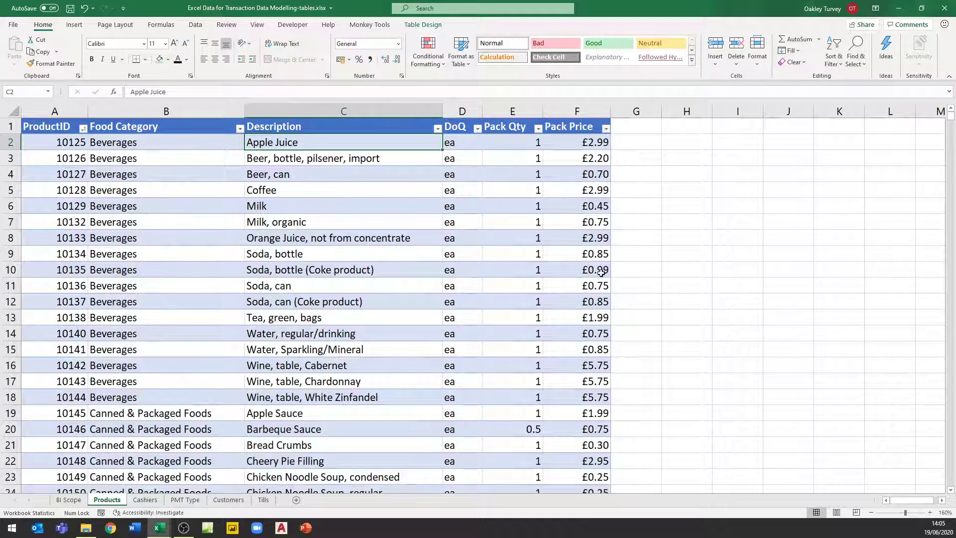
click(123, 174)
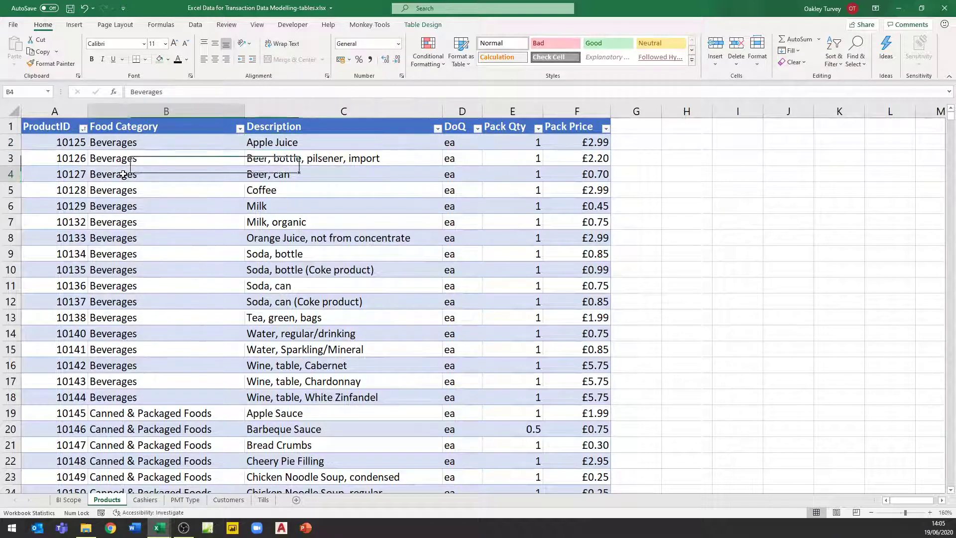
click(66, 176)
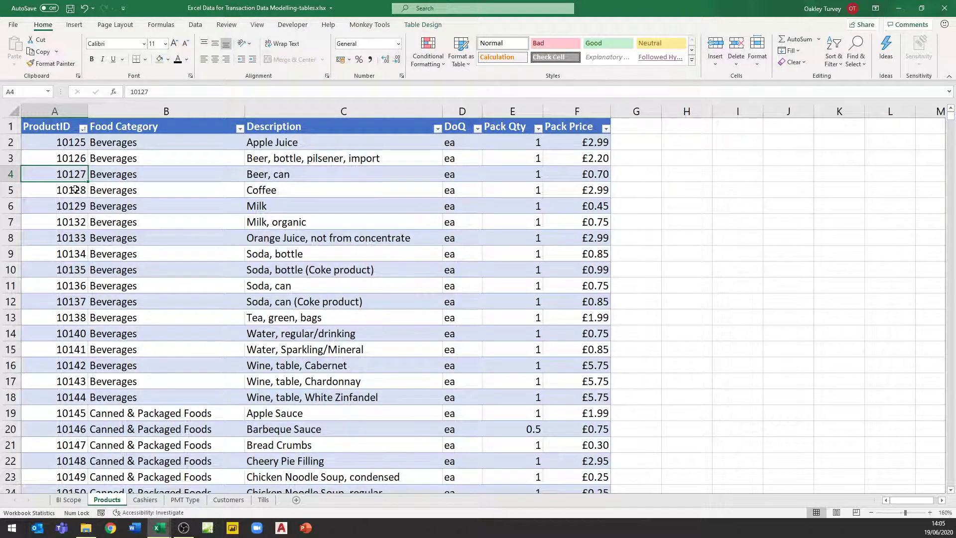
key(alt+Tab)
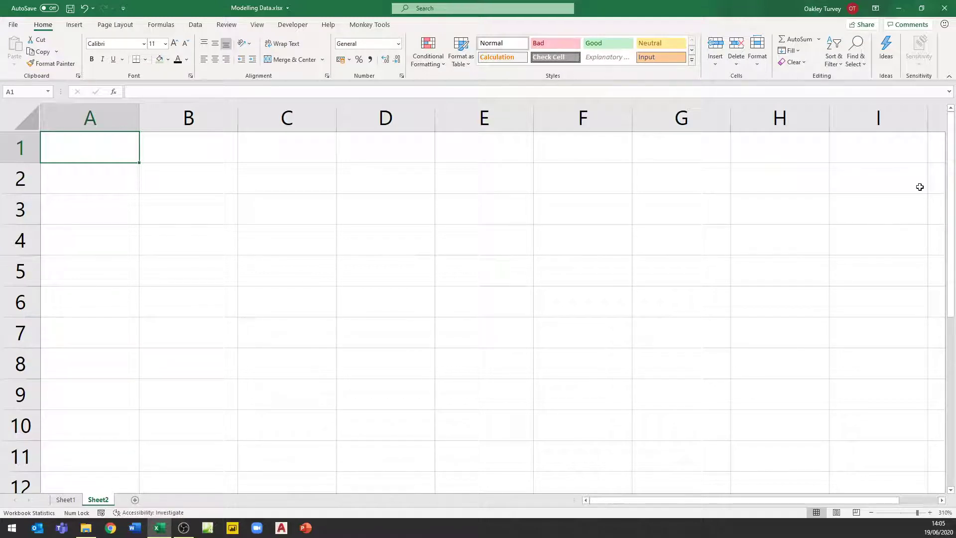
Import from the workbook Excel Data for Transaction Data Modelling-tables.xlsx on the desktop and select its TblProducts table
click(194, 26)
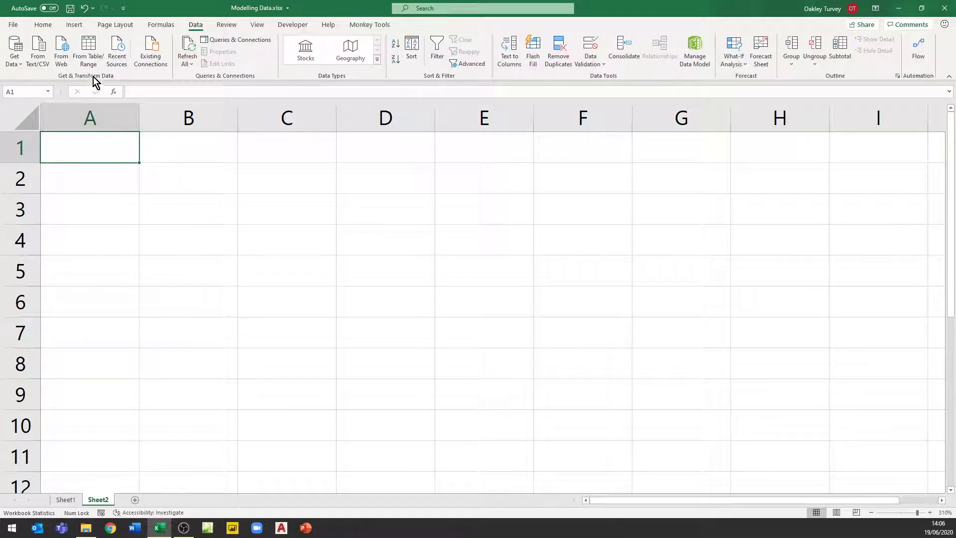
click(23, 64)
mouse_move(38, 85)
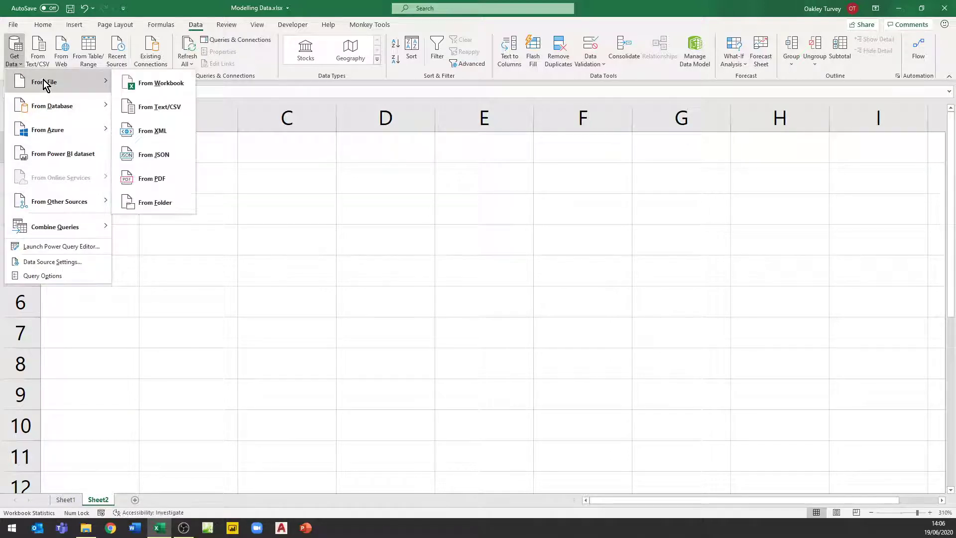
click(159, 86)
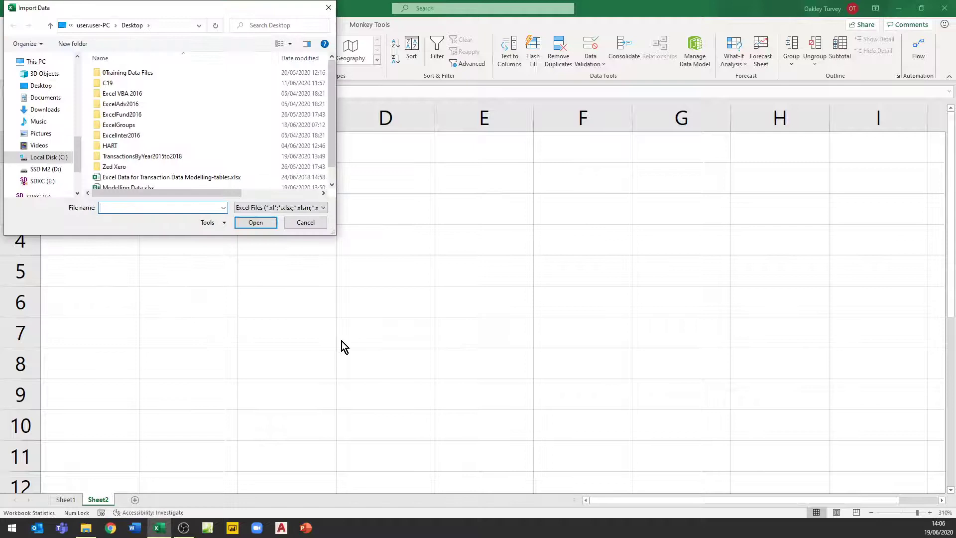
double_click(162, 177)
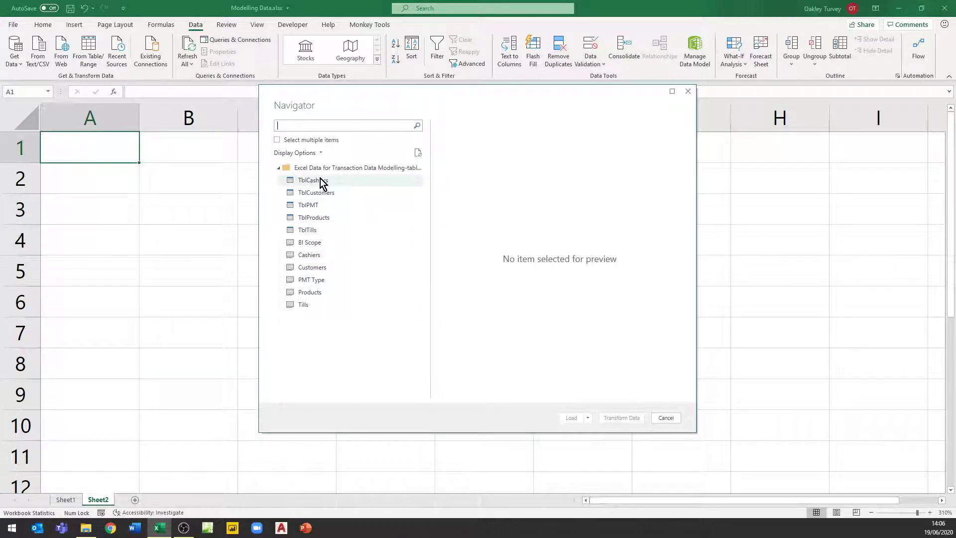
click(309, 219)
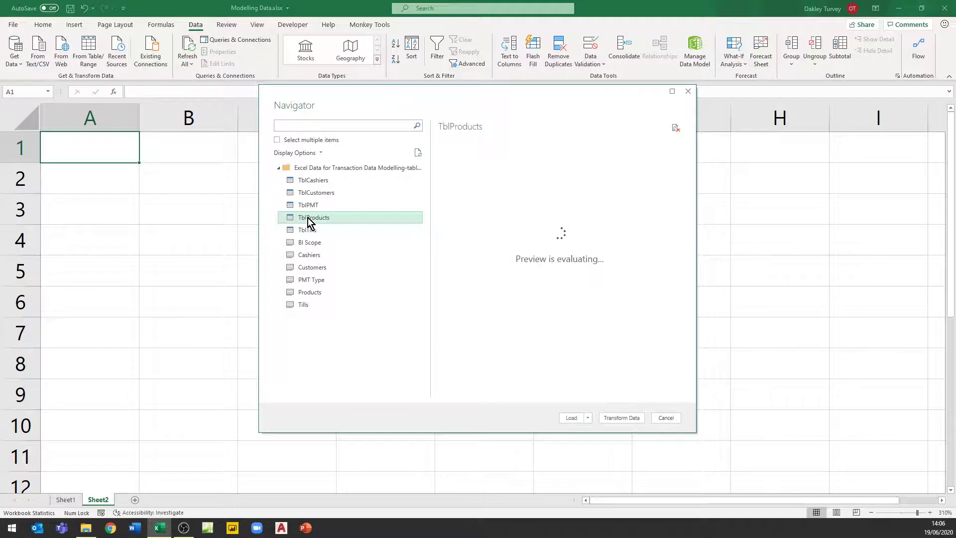
Load TblProducts as a connection only and add its data to the Data Model
click(587, 419)
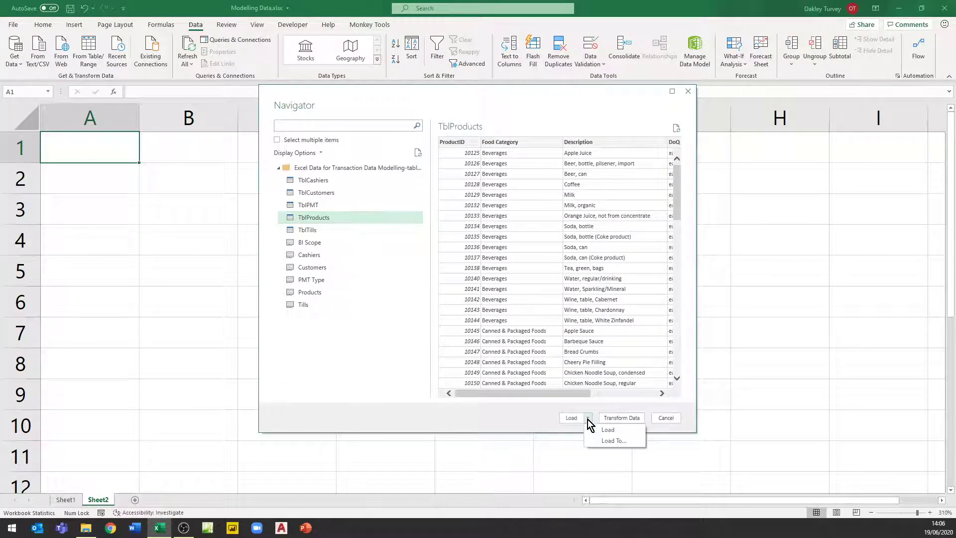
click(611, 441)
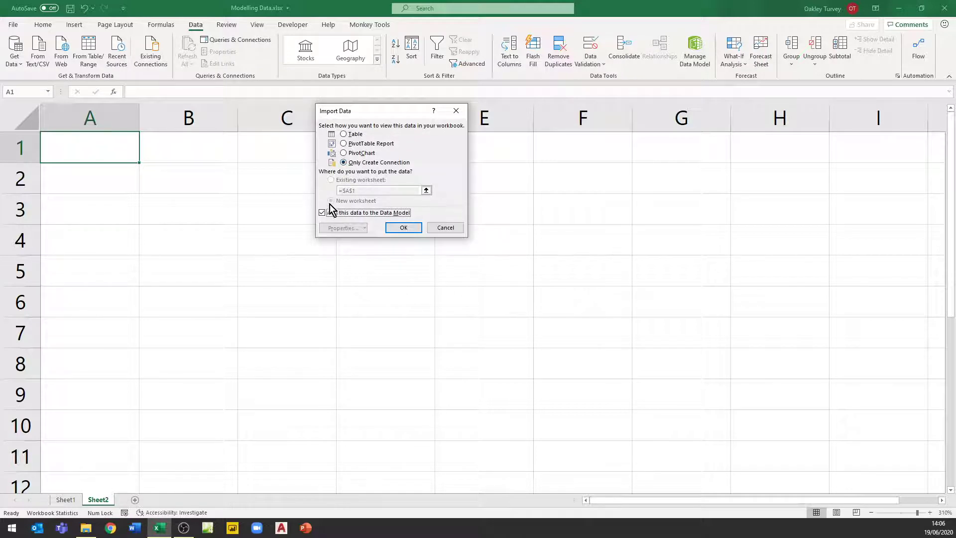
click(408, 229)
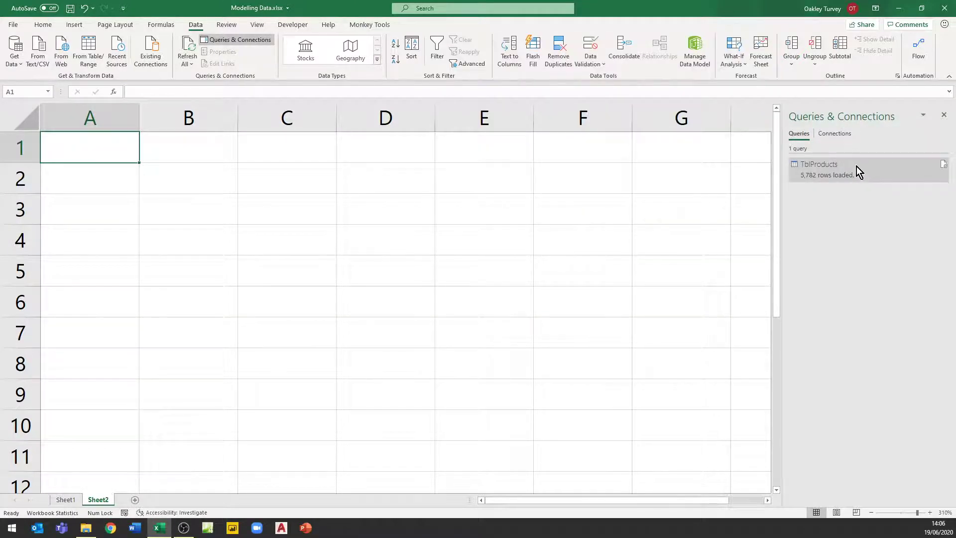
mouse_move(856, 167)
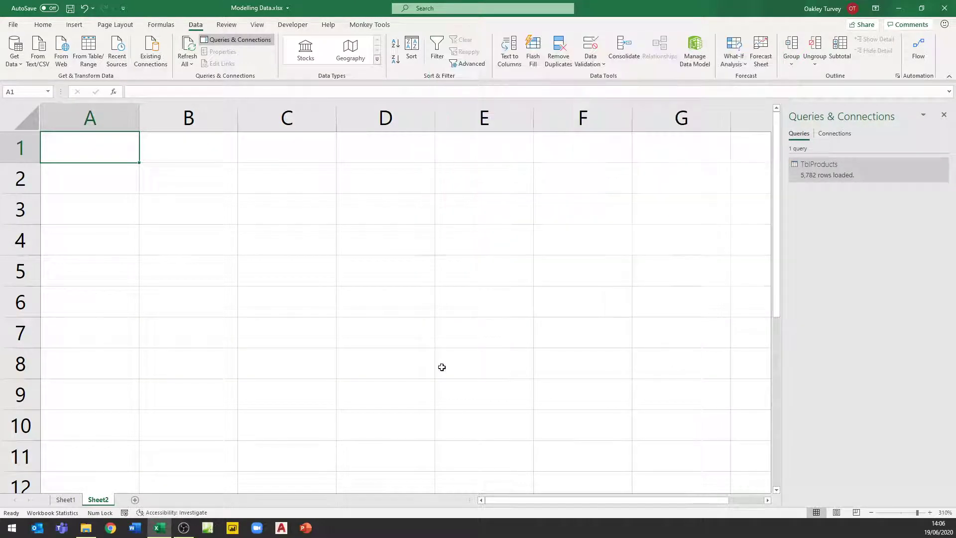
Get data from the desktop folder TransactionsByYear2015to2018 and open its file list for transformation in Power Query Editor
click(15, 62)
mouse_move(35, 87)
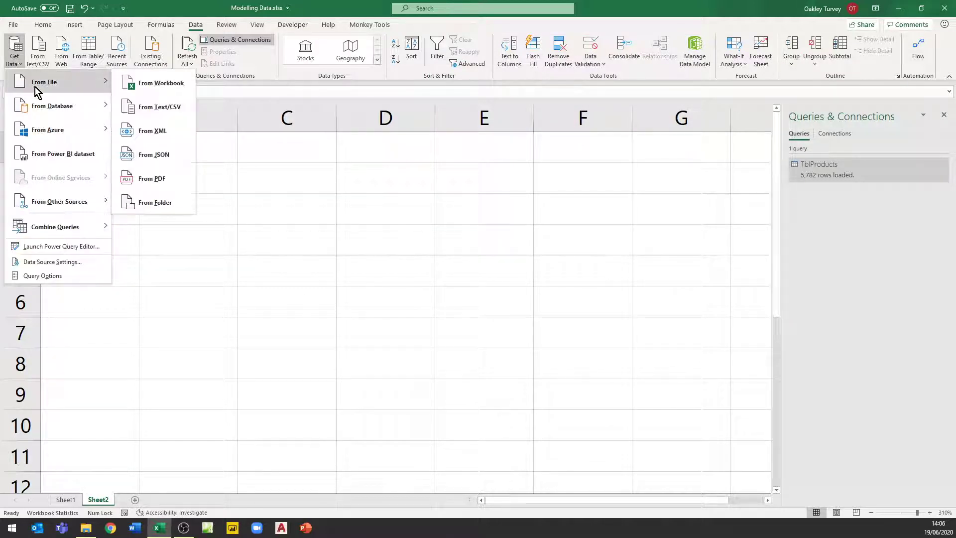
click(159, 205)
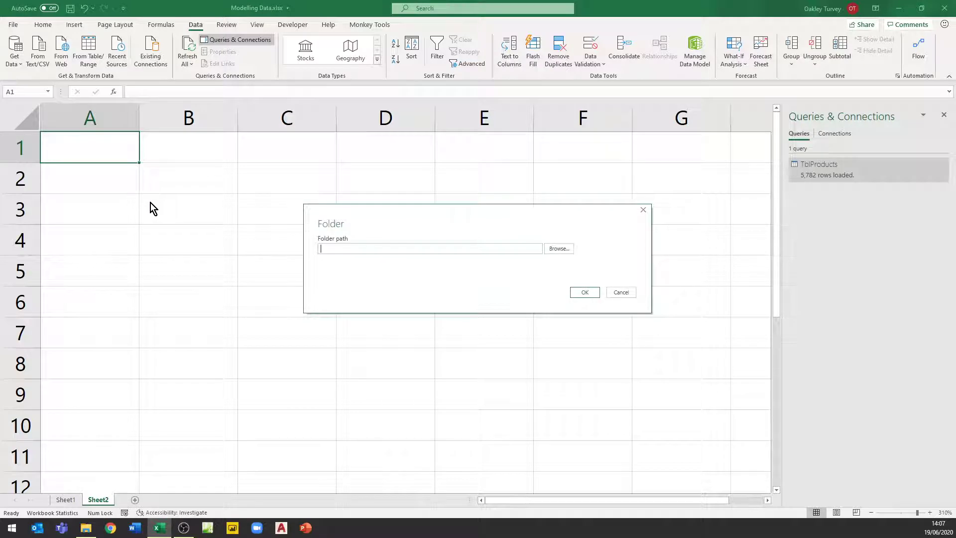
click(556, 249)
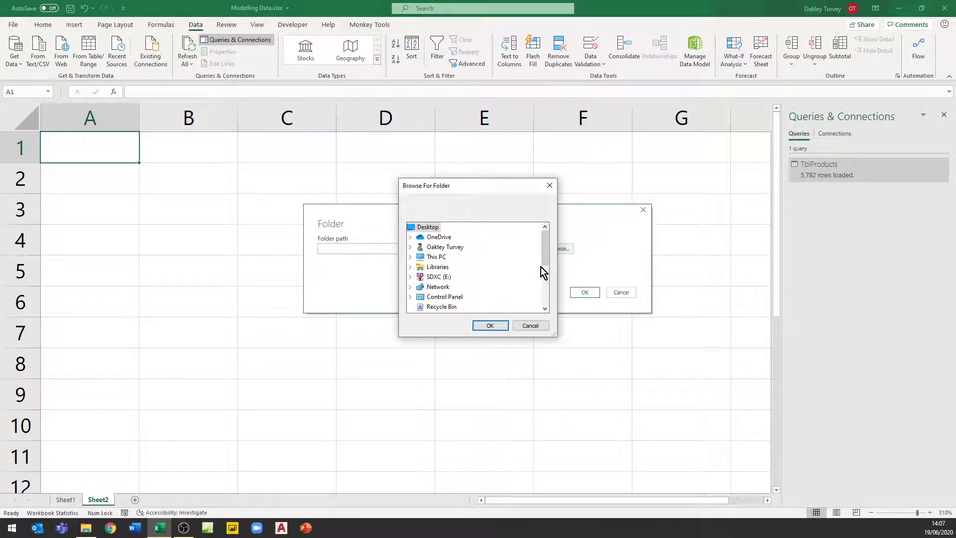
click(546, 299)
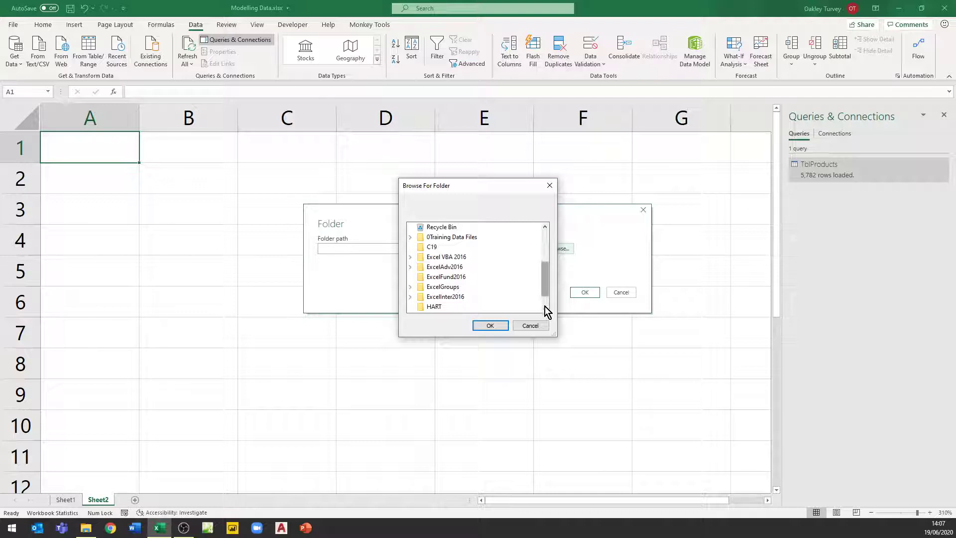
click(545, 308)
click(476, 308)
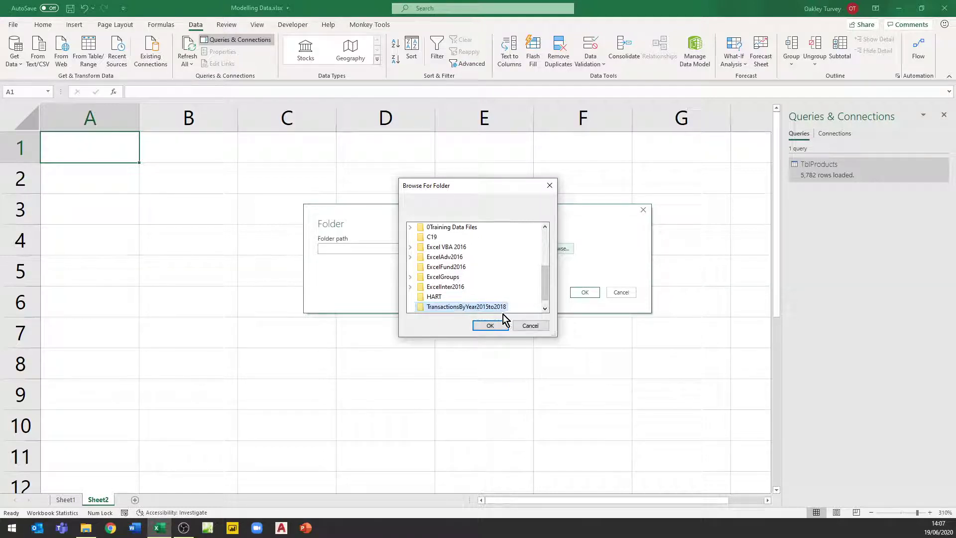
click(489, 324)
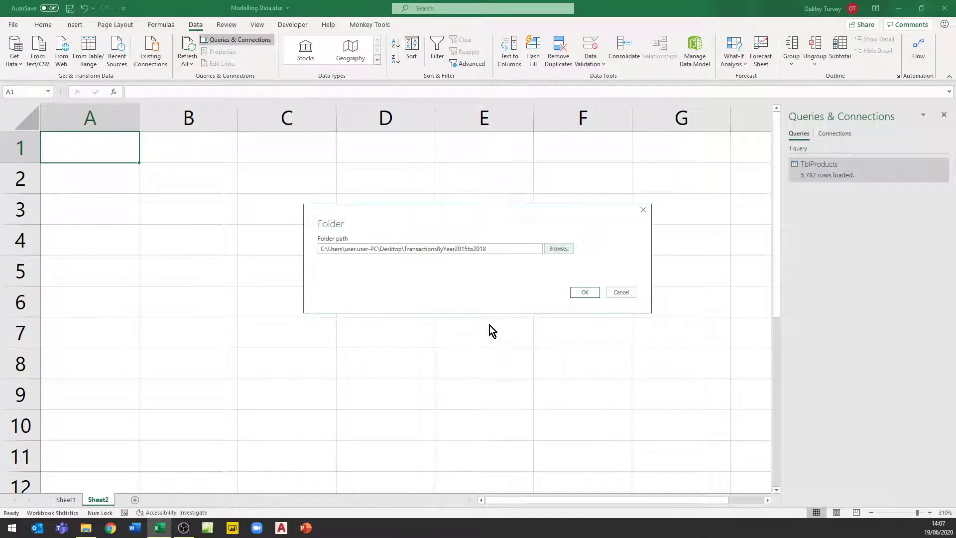
click(575, 294)
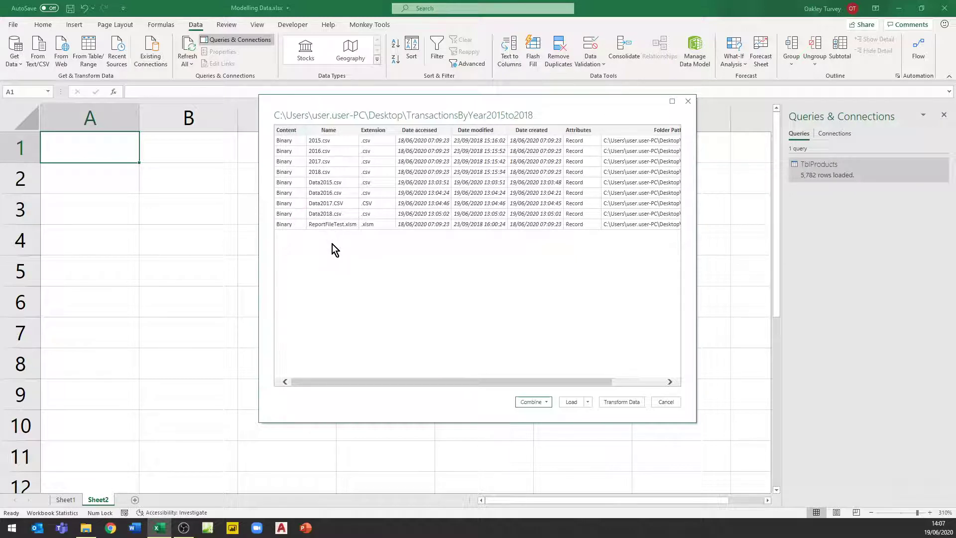
click(621, 402)
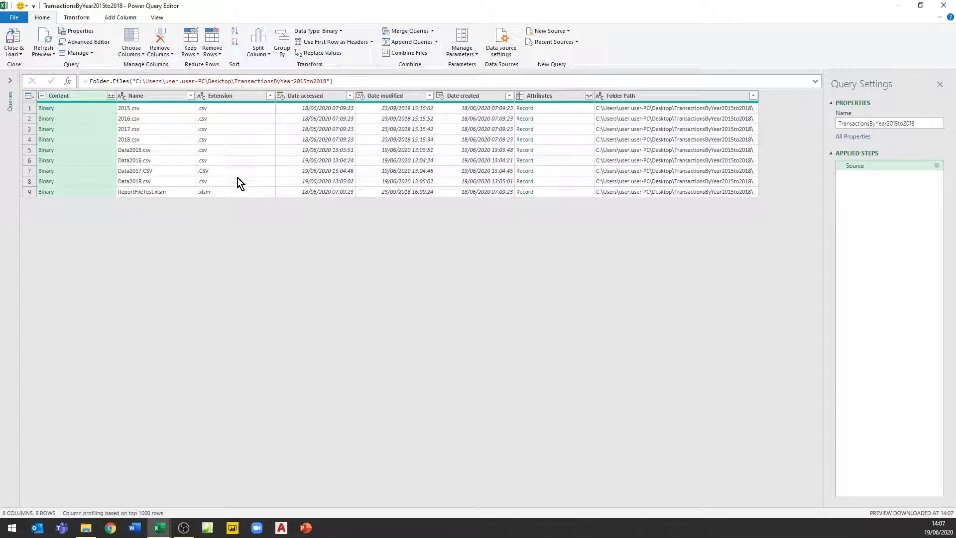
Transform the Extension column's text to lowercase
right_click(222, 97)
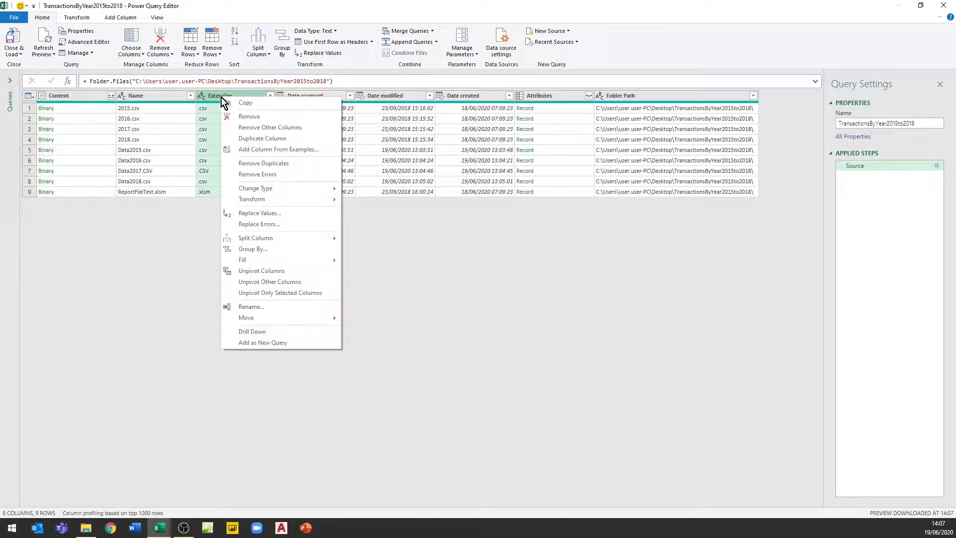
mouse_move(303, 199)
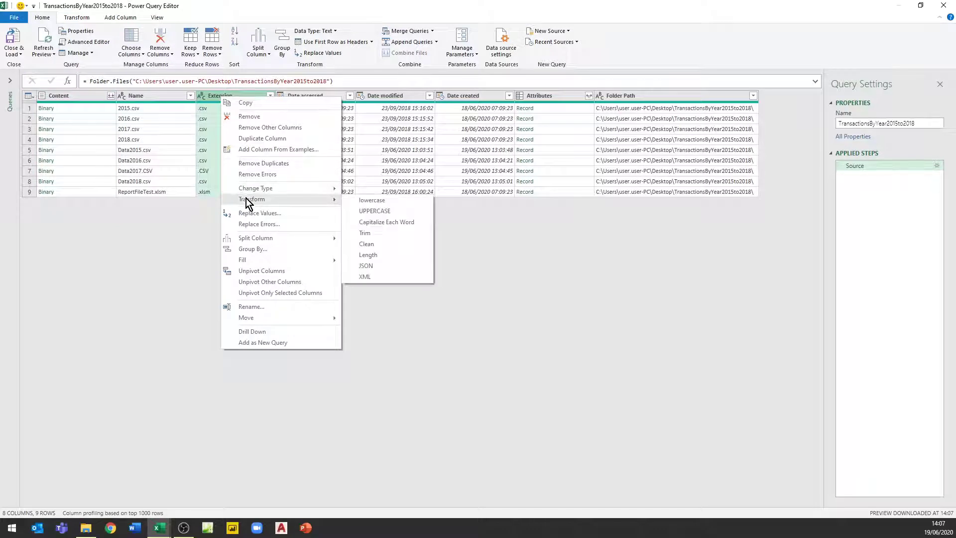
click(368, 202)
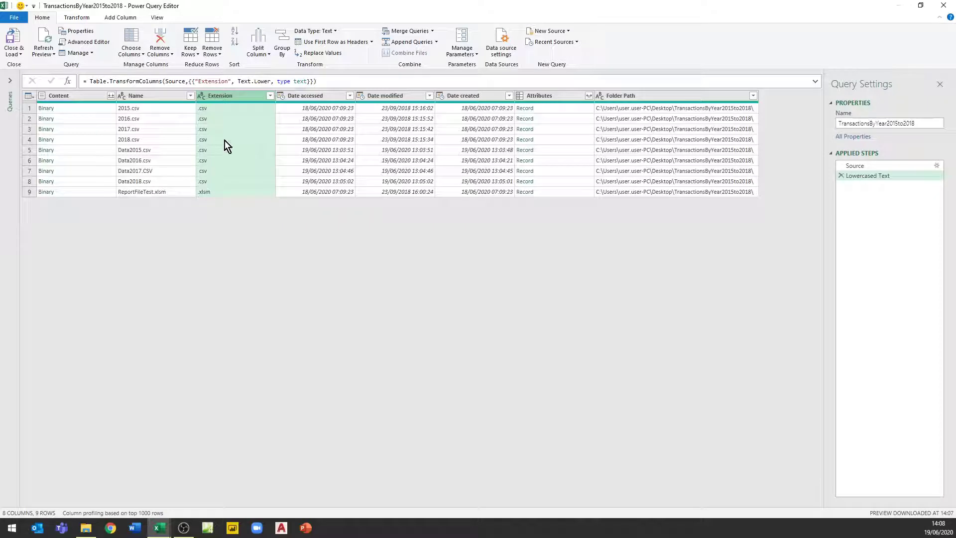
Filter the Extension column to keep only rows that equal .csv
click(270, 95)
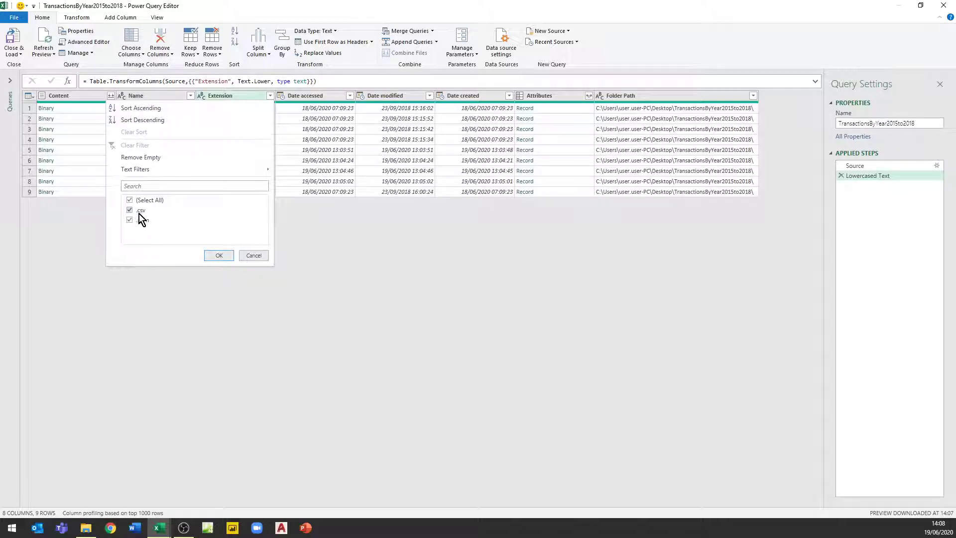
mouse_move(265, 170)
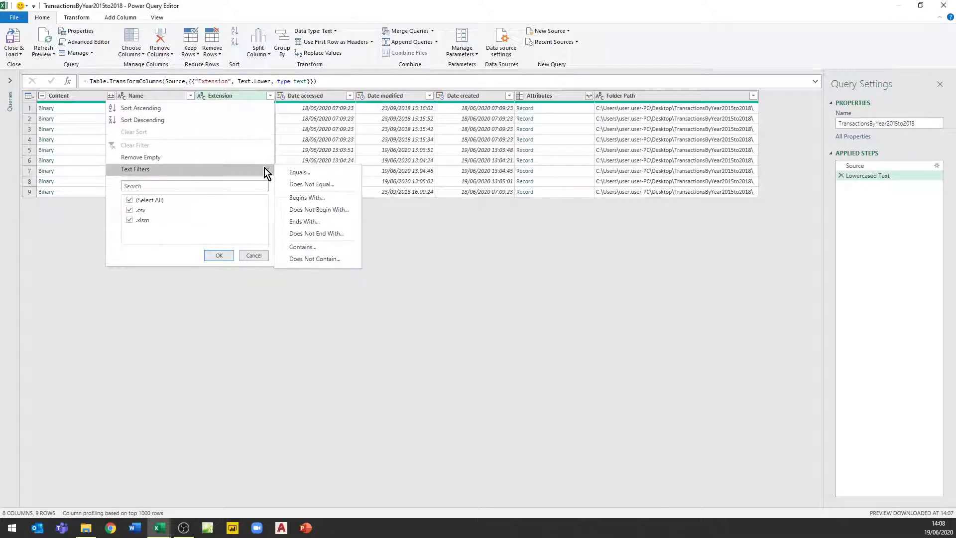
click(458, 319)
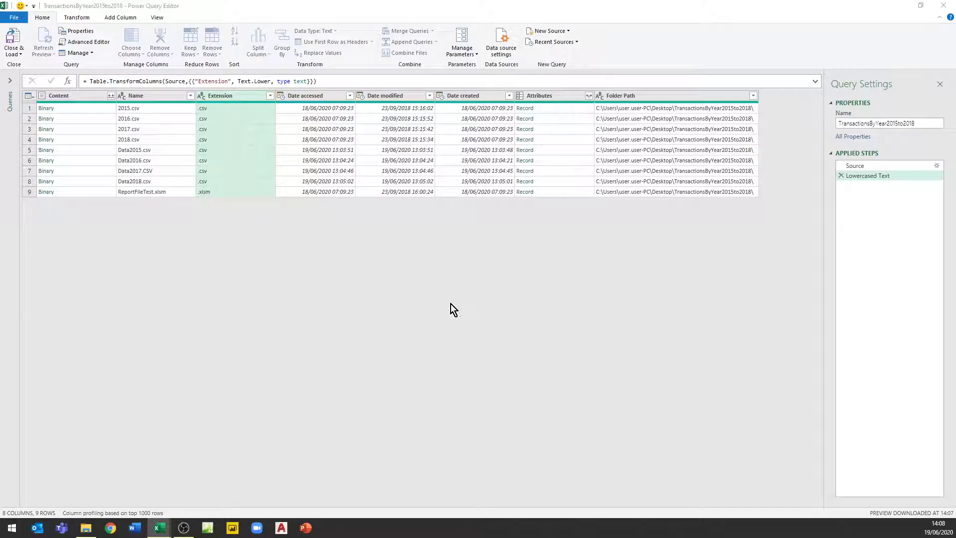
click(482, 260)
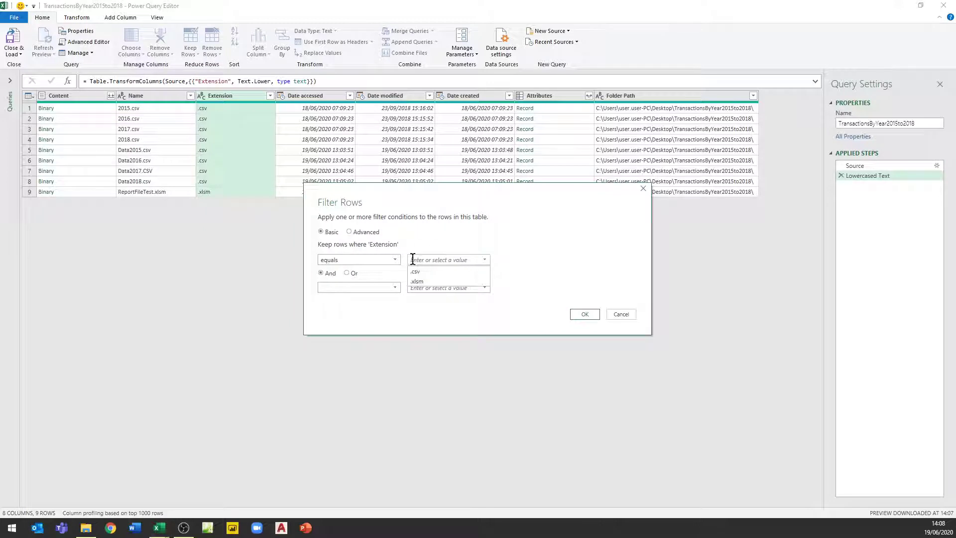
click(419, 272)
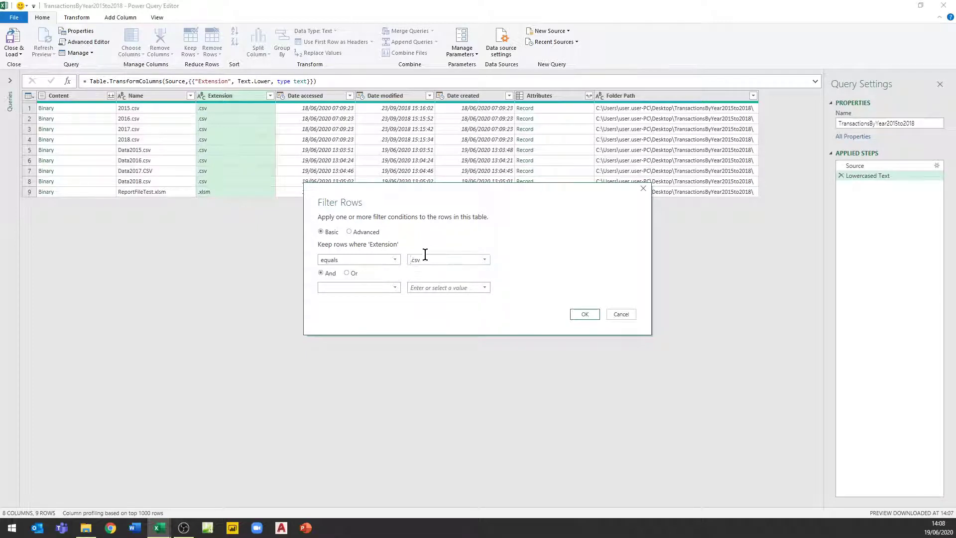
click(585, 315)
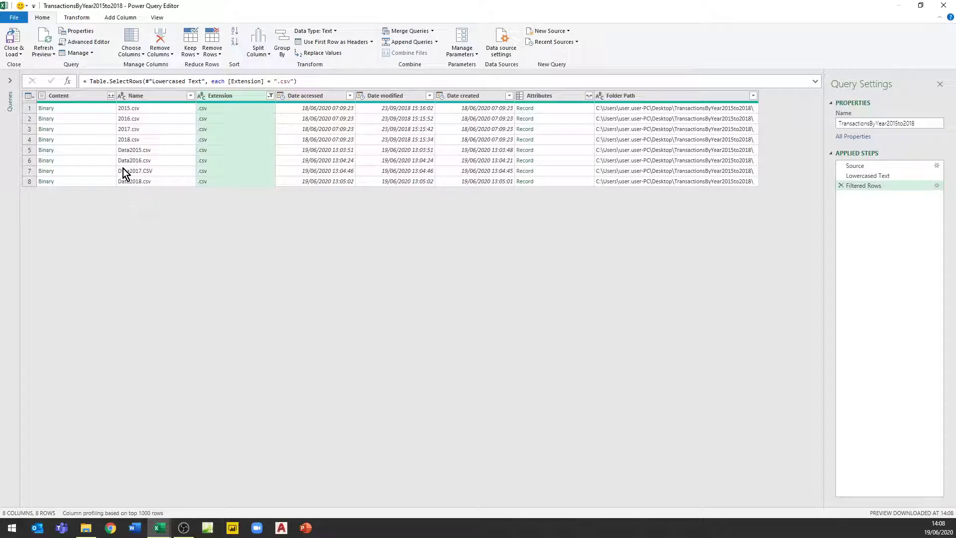
Filter the Name column to keep only files whose name begins with Data
click(190, 97)
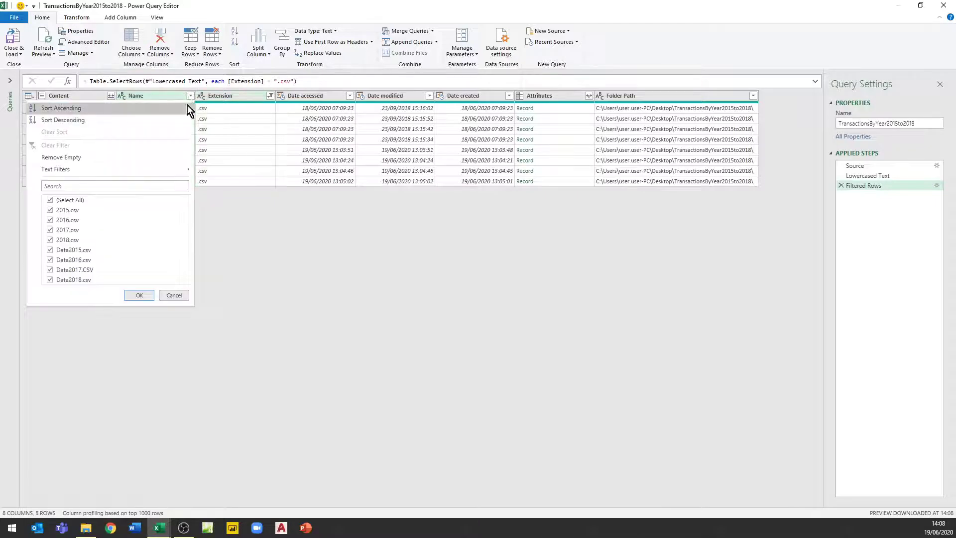
mouse_move(153, 168)
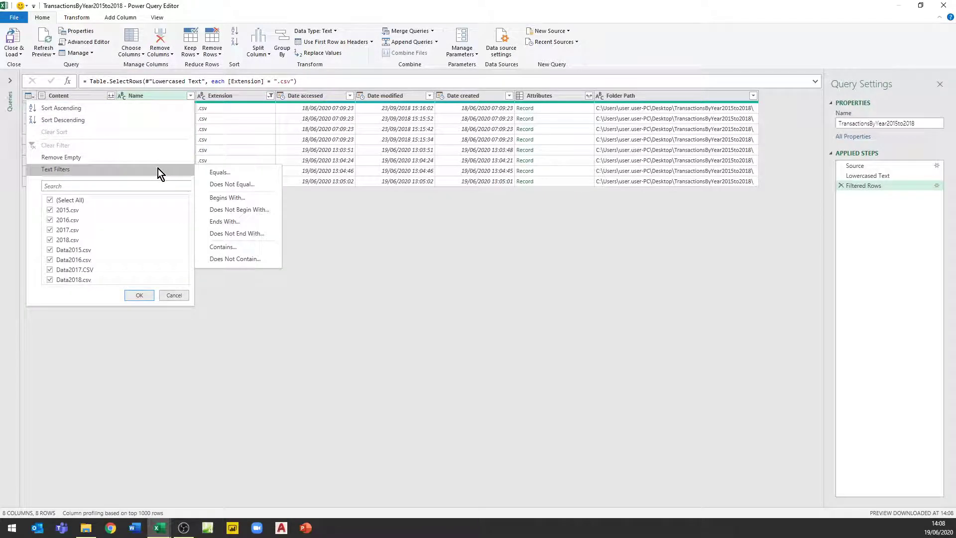
click(225, 198)
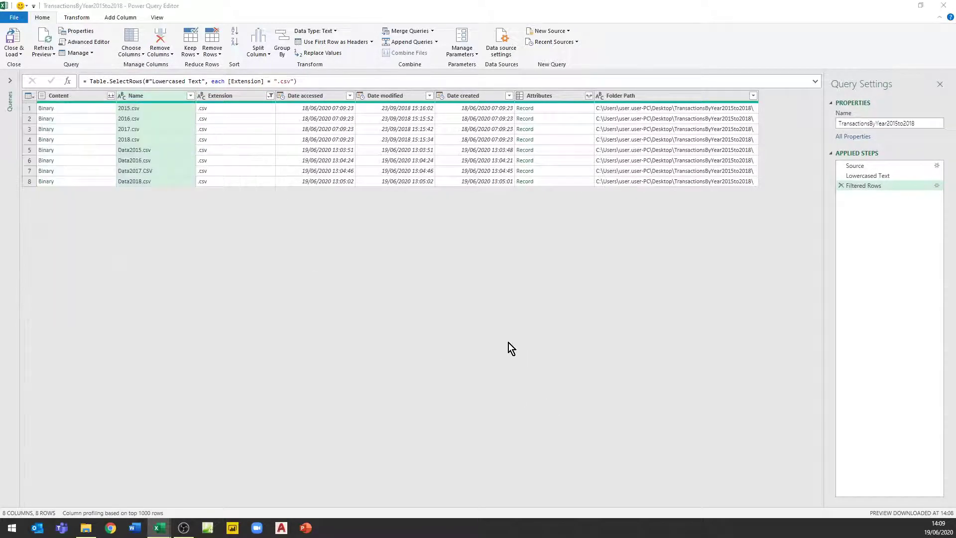
click(442, 264)
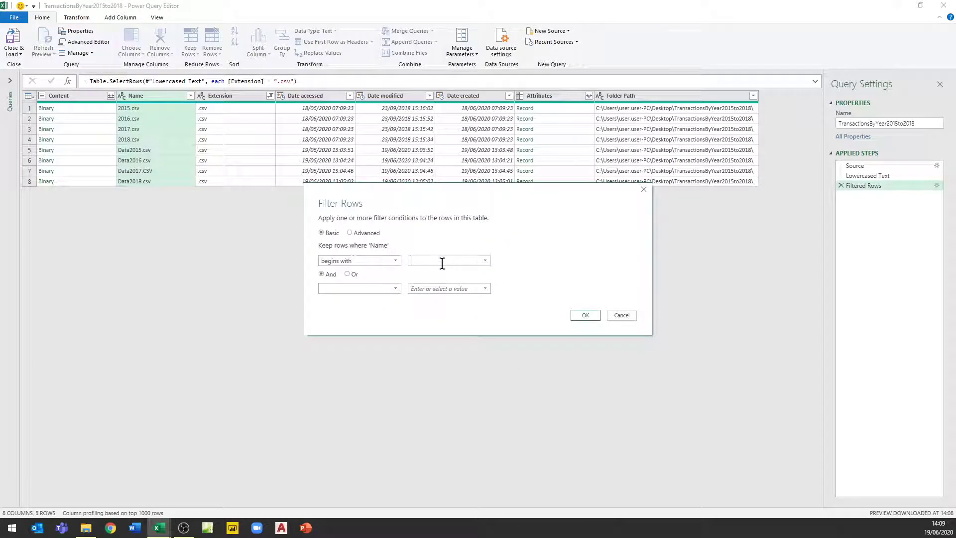
text(Data)
click(584, 316)
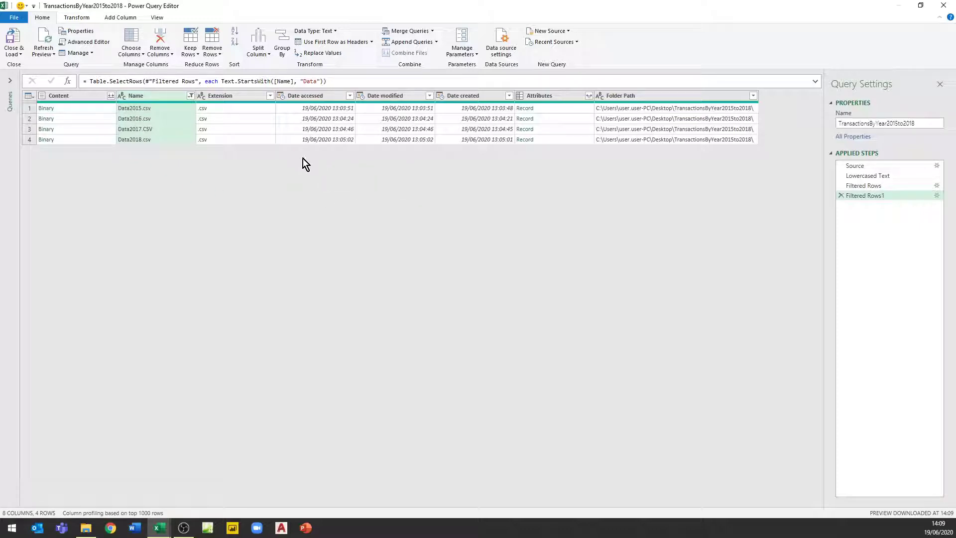
Remove all columns except Content and combine the files, using the first file as sample with the comma delimiter
click(66, 98)
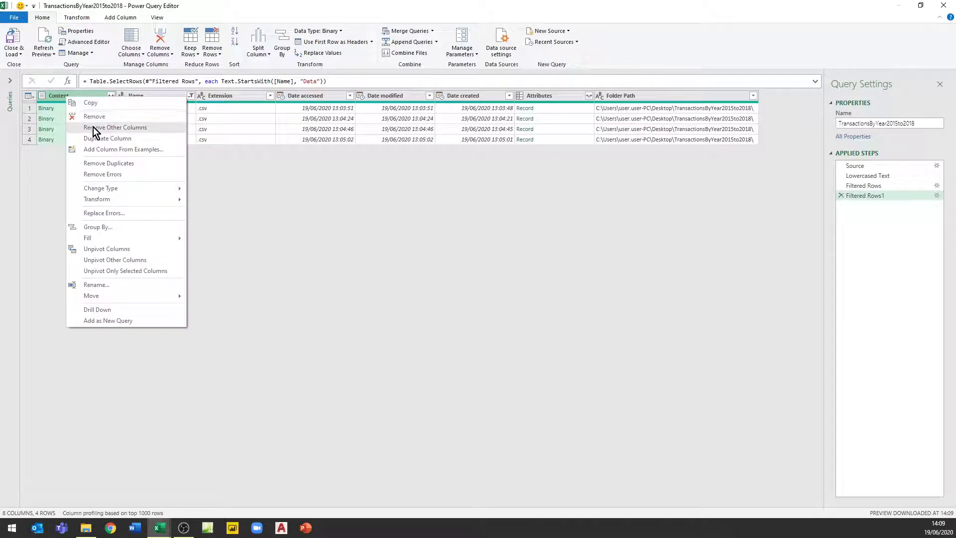
click(93, 128)
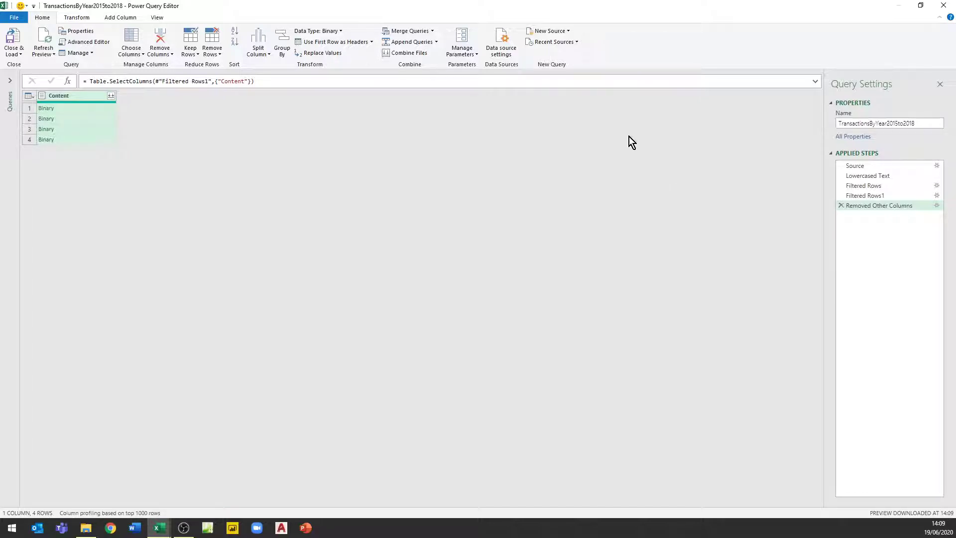
click(110, 96)
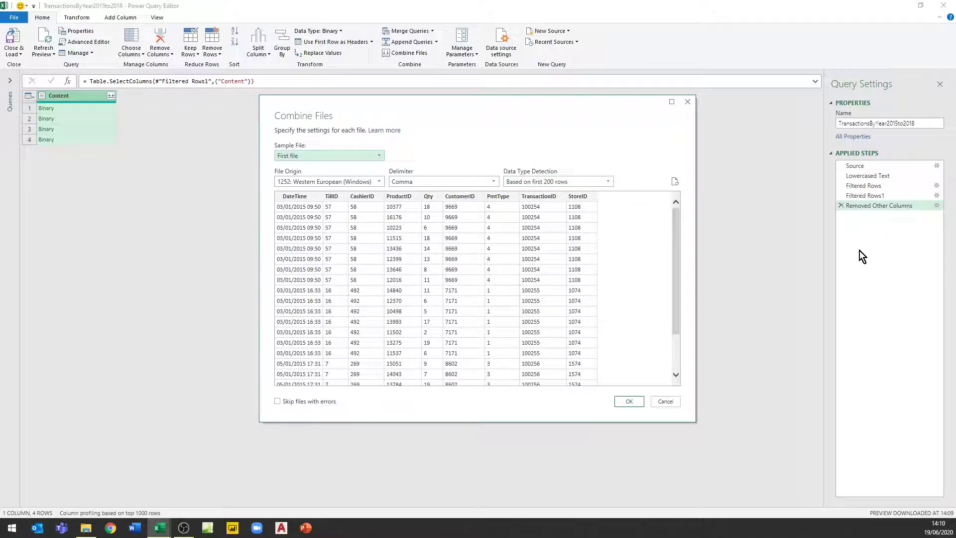
click(626, 402)
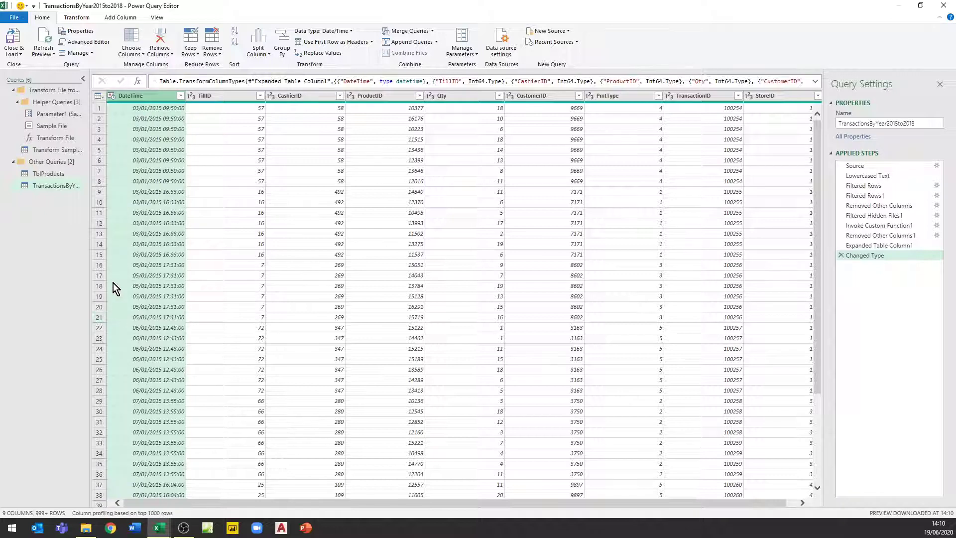
Add a column to the transactions query that extracts the Hour from DateTime
click(131, 19)
click(415, 55)
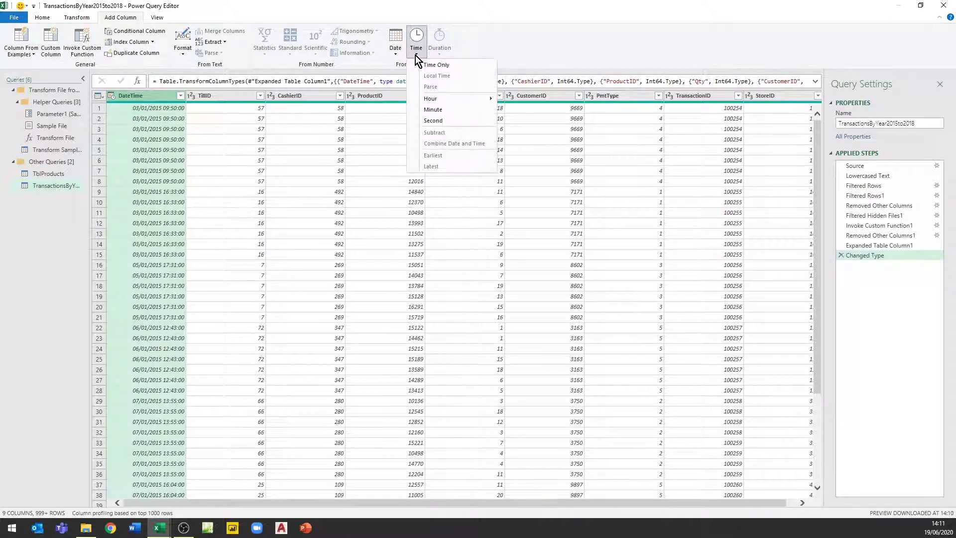
mouse_move(444, 101)
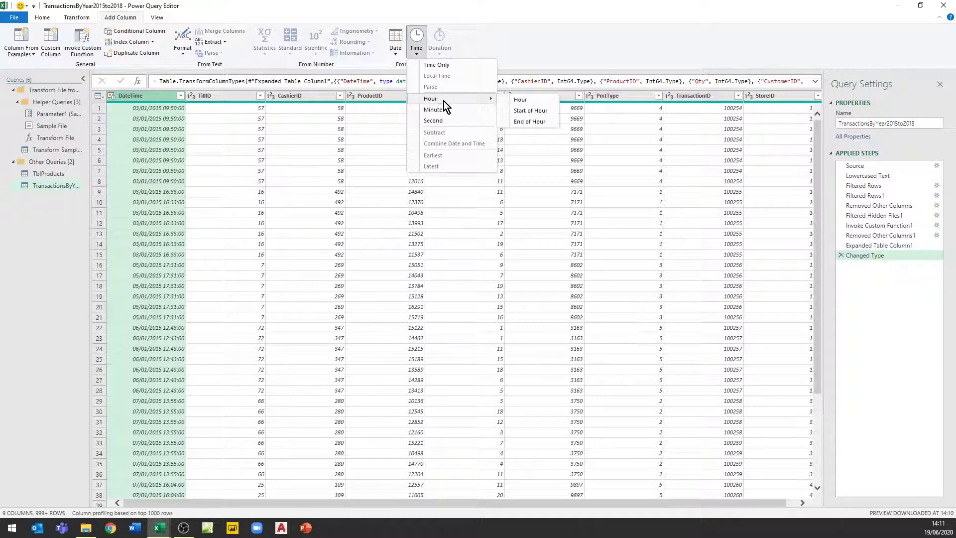
click(521, 102)
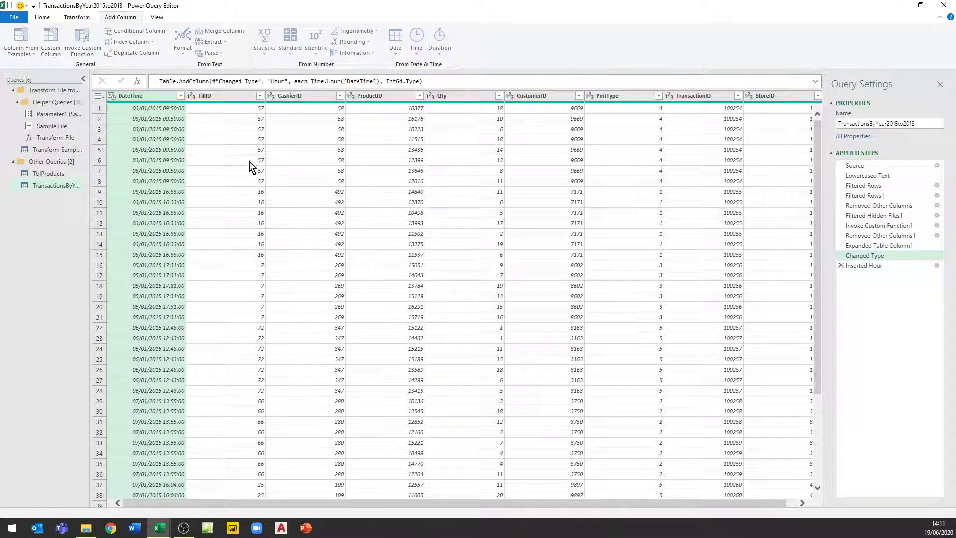
Move the new Hour column so that it sits directly after the DateTime column
right_click(780, 96)
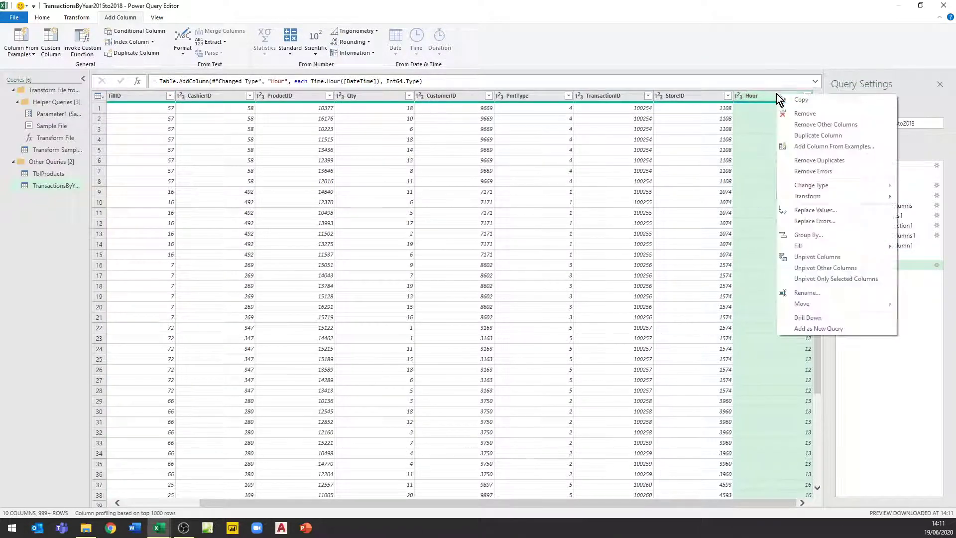
mouse_move(815, 307)
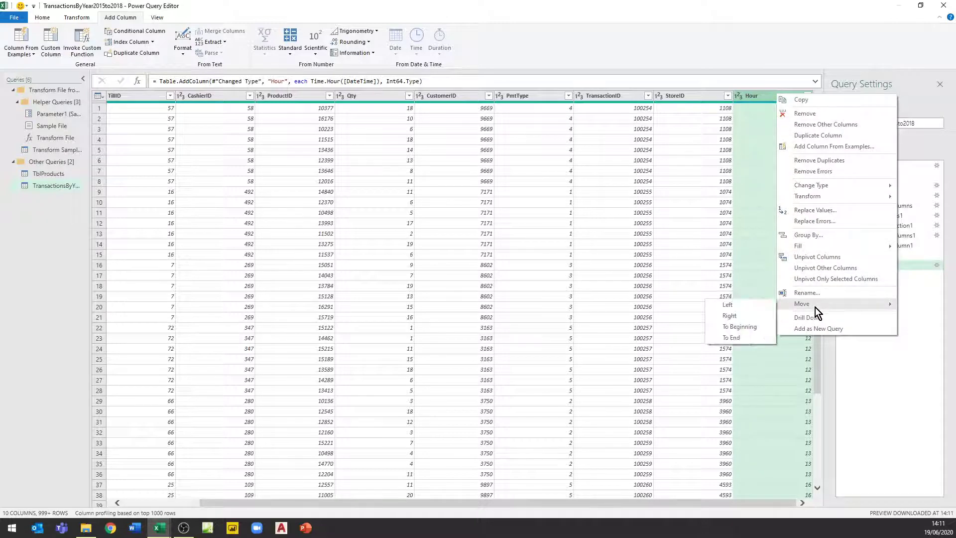
click(740, 326)
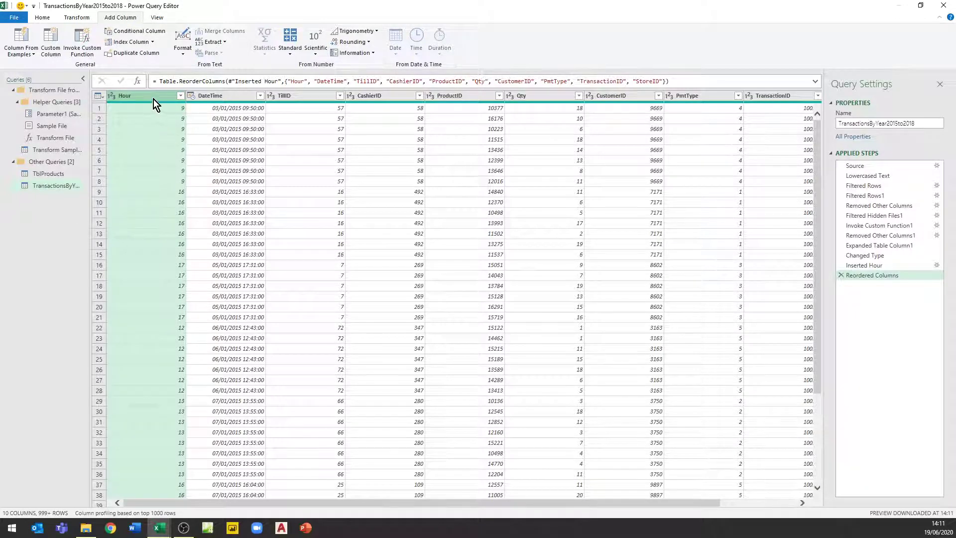
drag(154, 100, 270, 96)
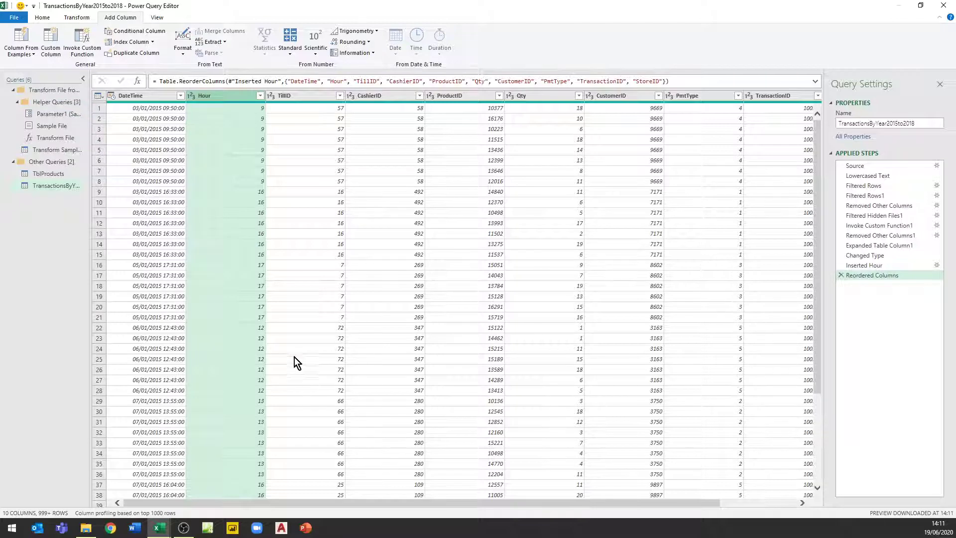
click(471, 110)
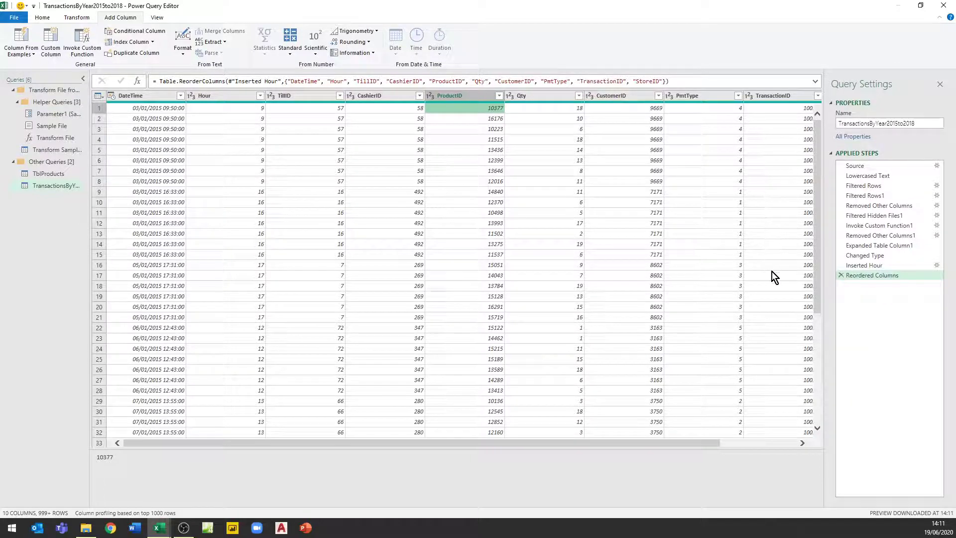
Load the transactions query as Only Create Connection and add its data to the Data Model
click(13, 17)
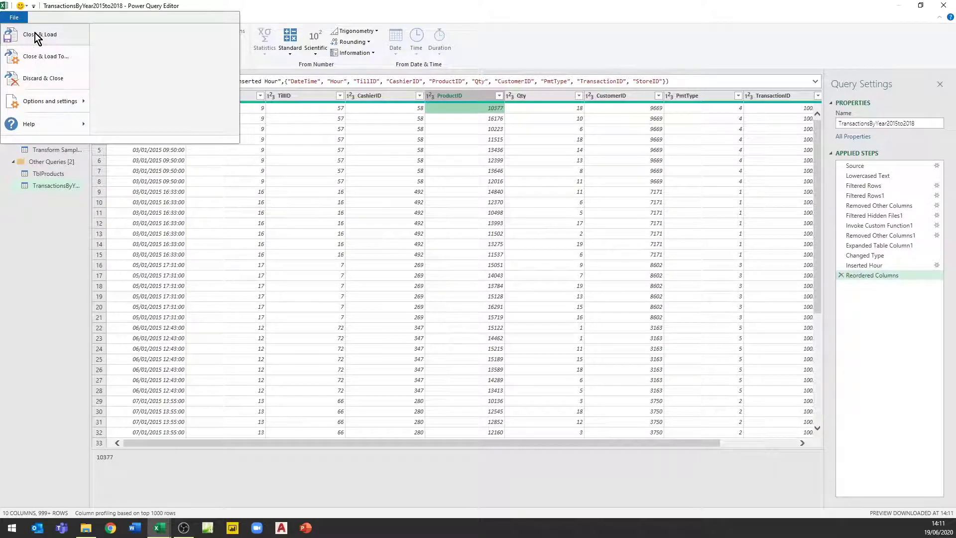
click(49, 59)
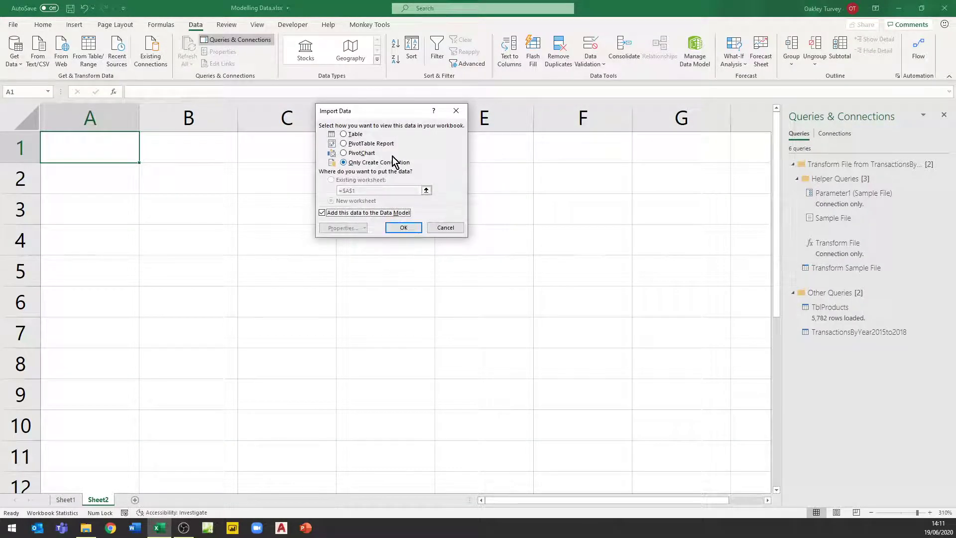
click(404, 227)
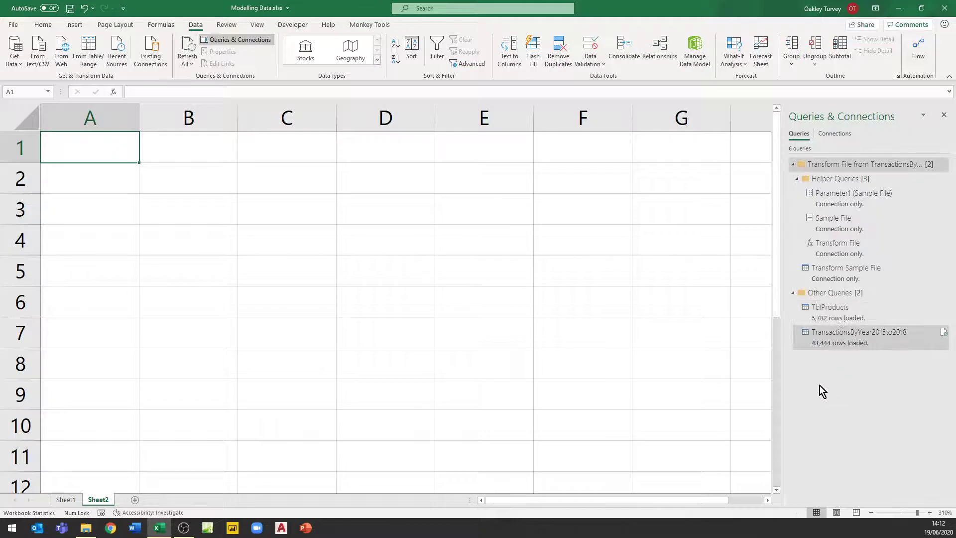
mouse_move(822, 326)
mouse_move(842, 347)
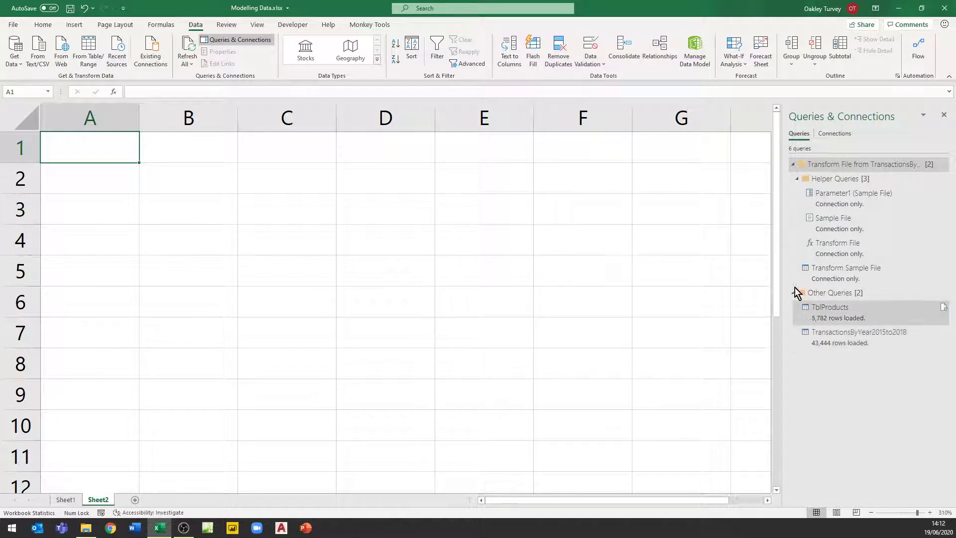
Open the data model in Diagram View and enlarge both tables to show all their fields
click(695, 49)
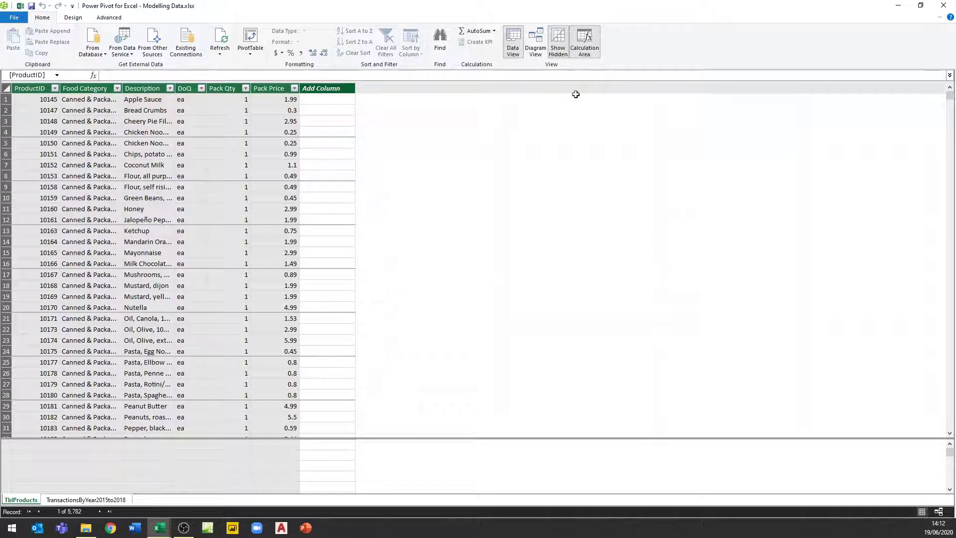
click(536, 41)
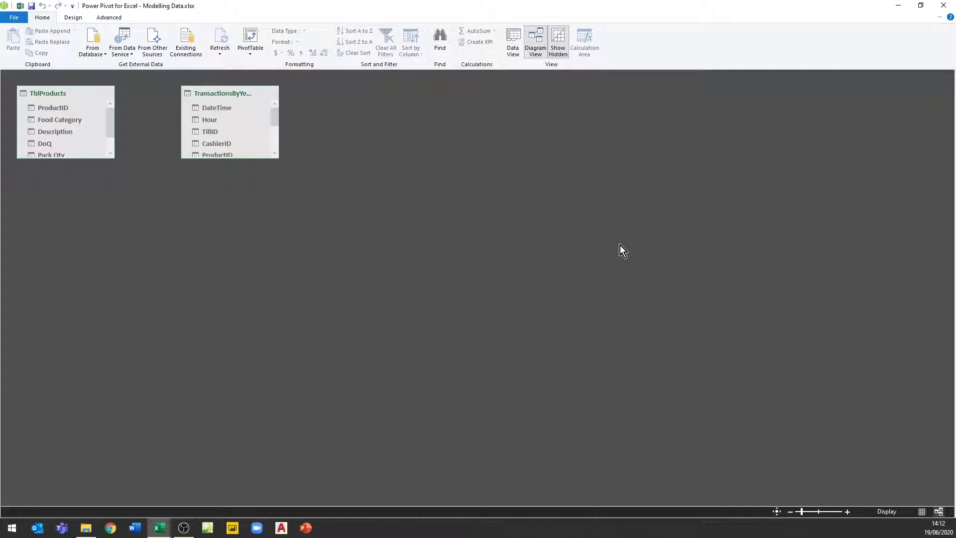
drag(264, 160, 269, 239)
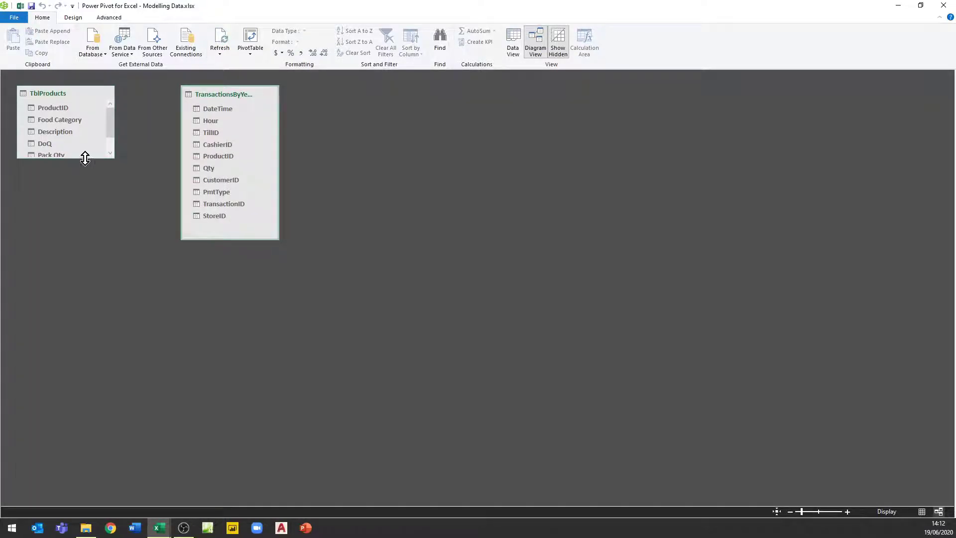
drag(86, 158, 85, 204)
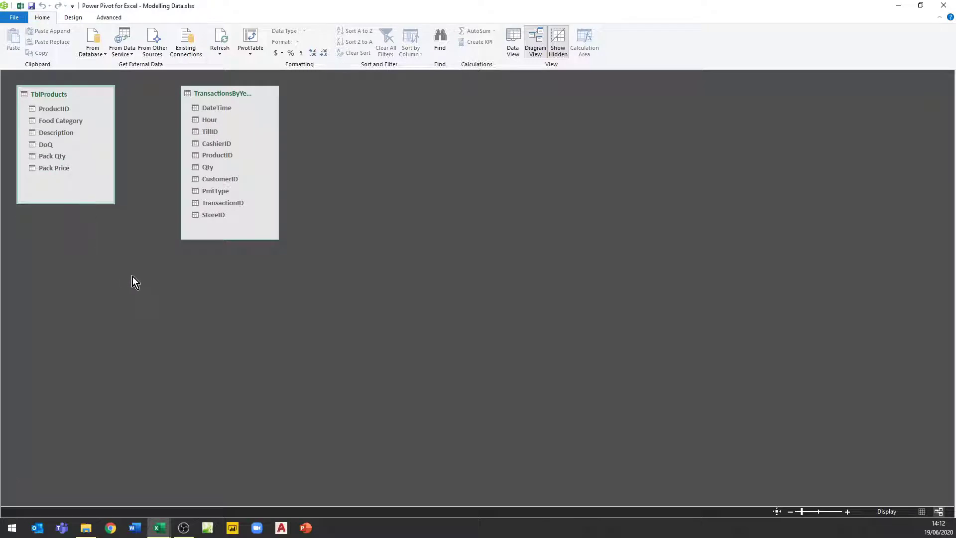
Place TblProducts above and to the right of the transactions table and relate the two tables on ProductID
drag(236, 94, 418, 235)
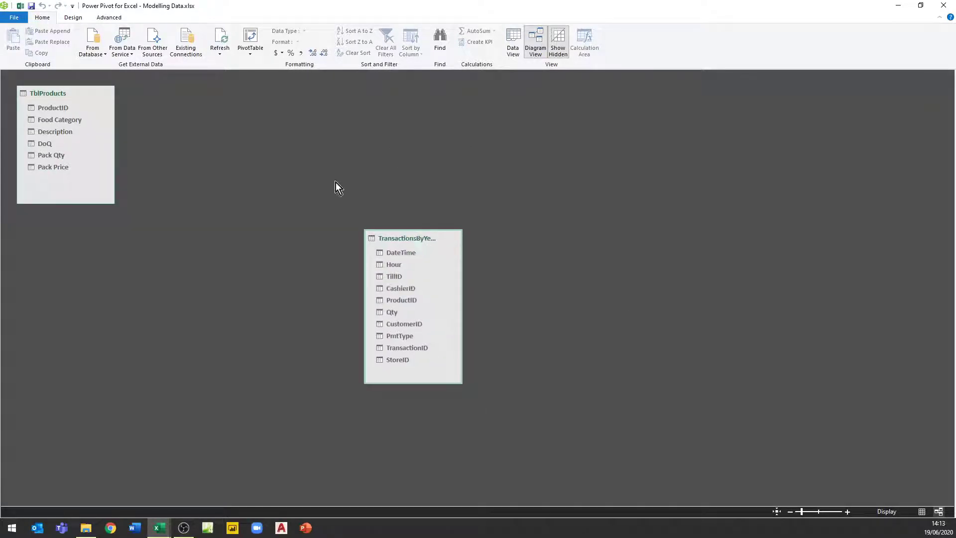
drag(50, 92, 555, 117)
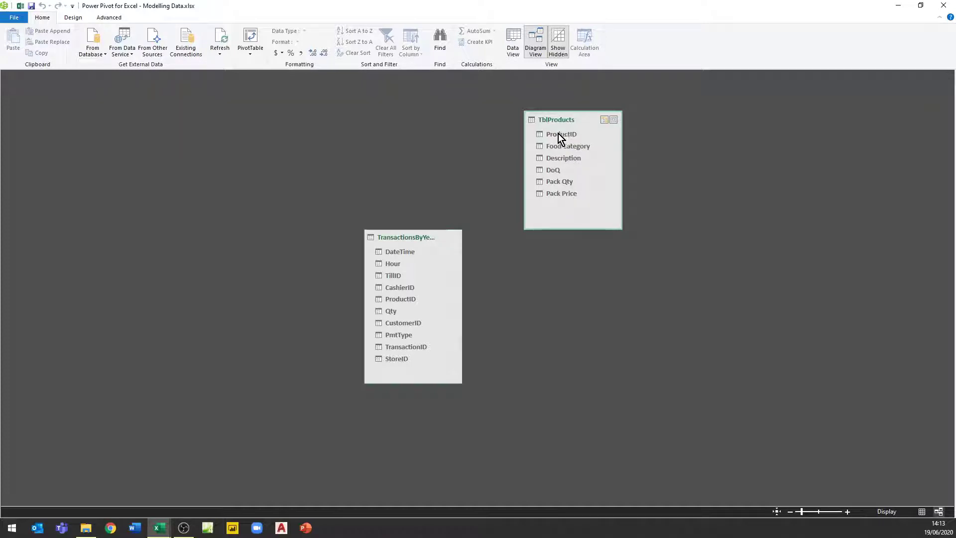
drag(558, 134, 404, 303)
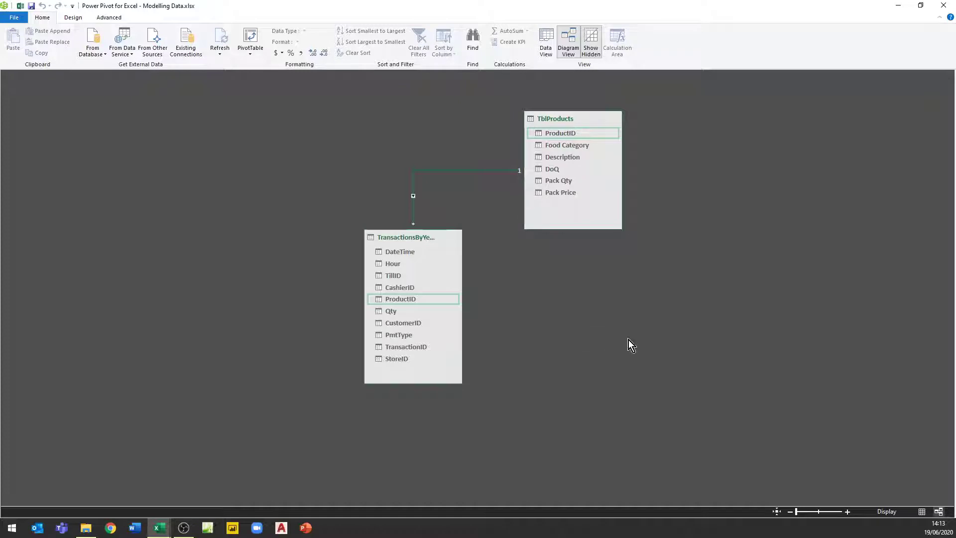
Examine the rows and columns of TblProducts and TransactionsByYear2015to2018 in Data View
click(545, 43)
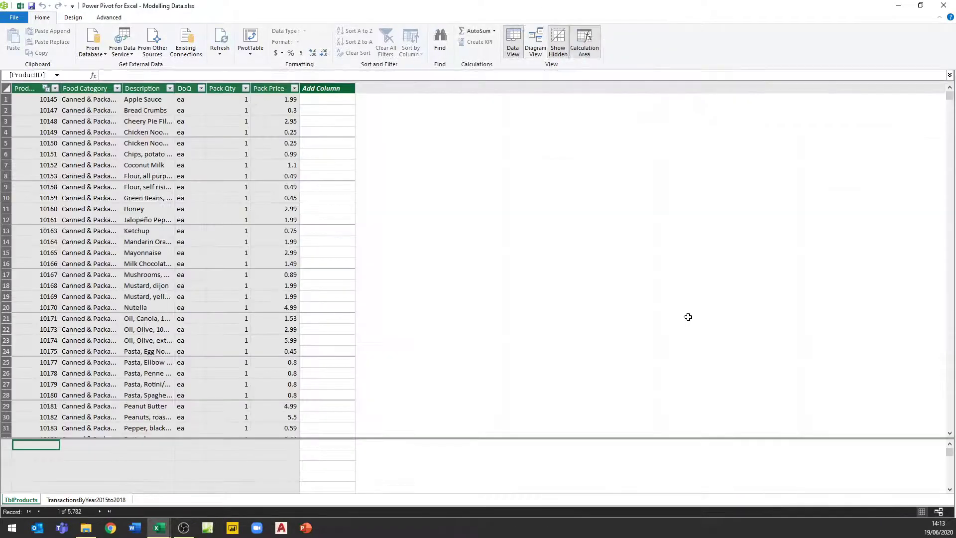
click(109, 499)
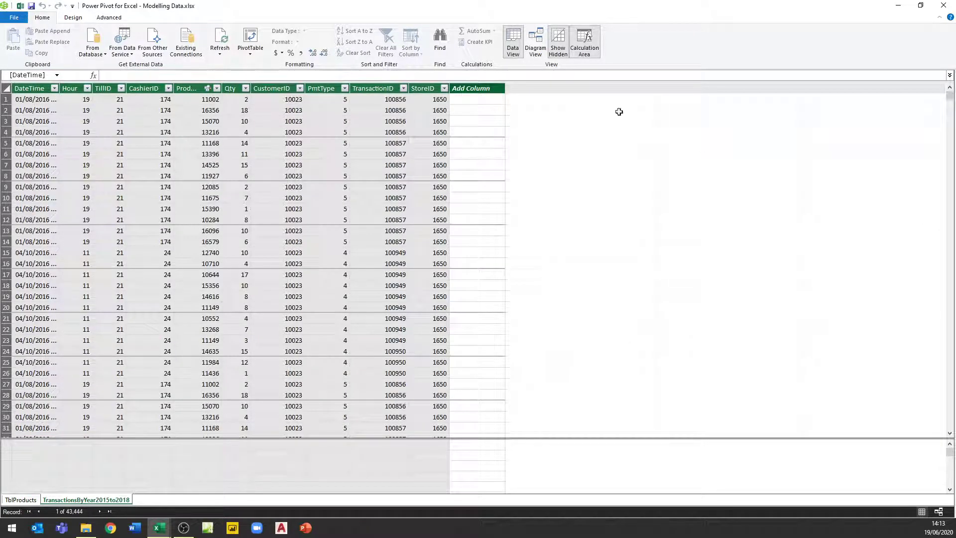
click(473, 99)
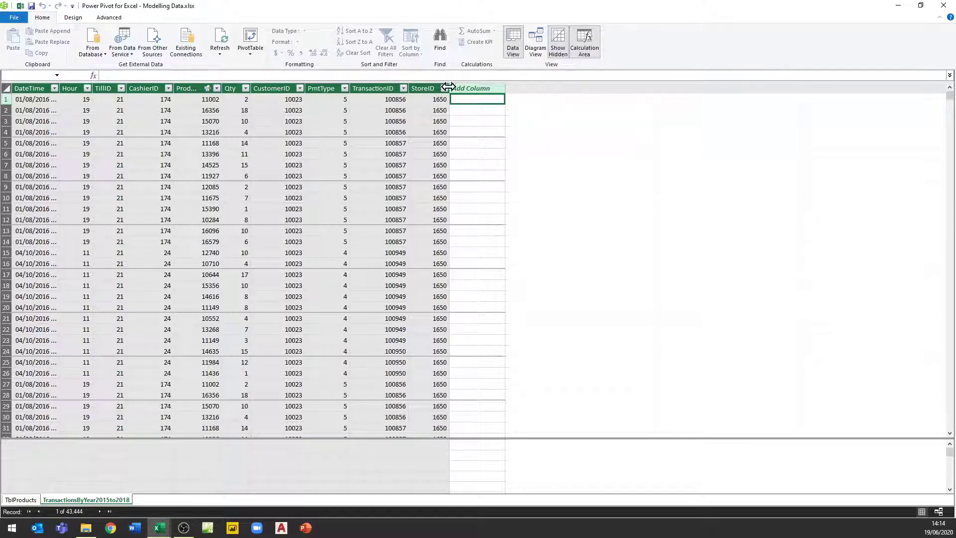
click(19, 500)
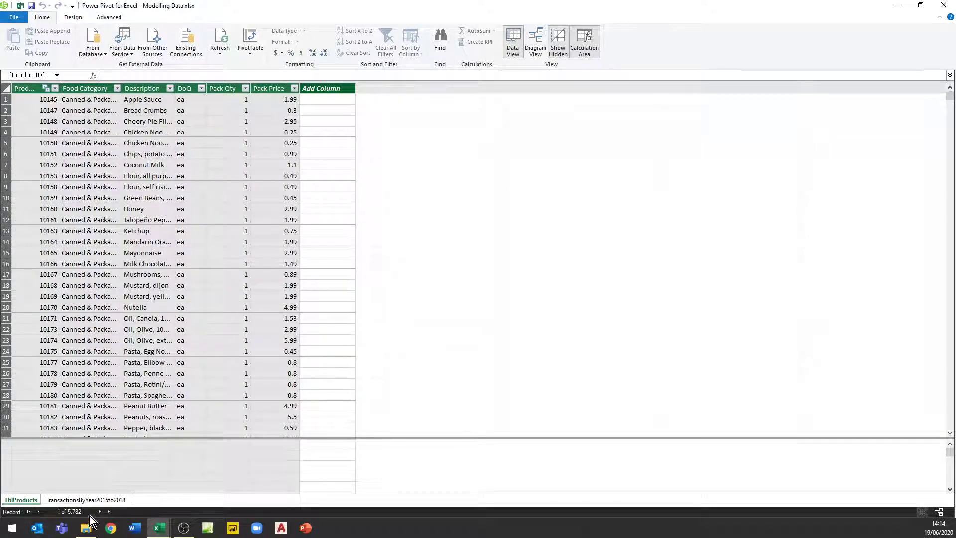
click(91, 500)
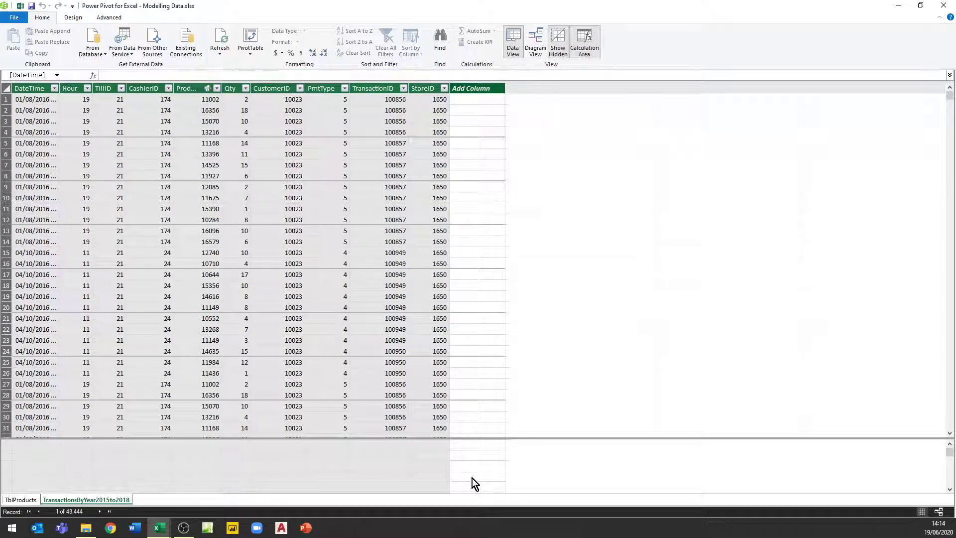
Create a PivotTable from the data model on the existing worksheet at Sheet2 cell A1
click(14, 19)
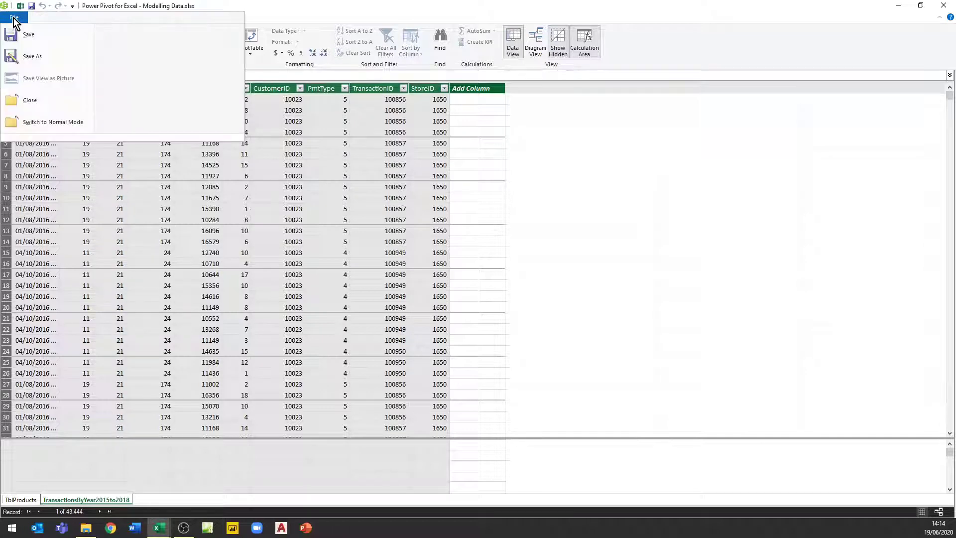
click(251, 13)
click(251, 38)
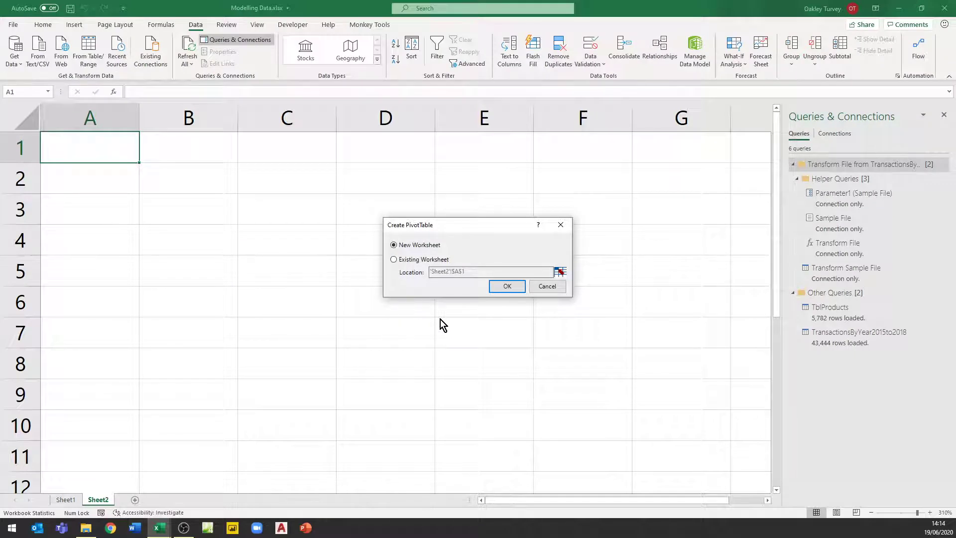
click(394, 259)
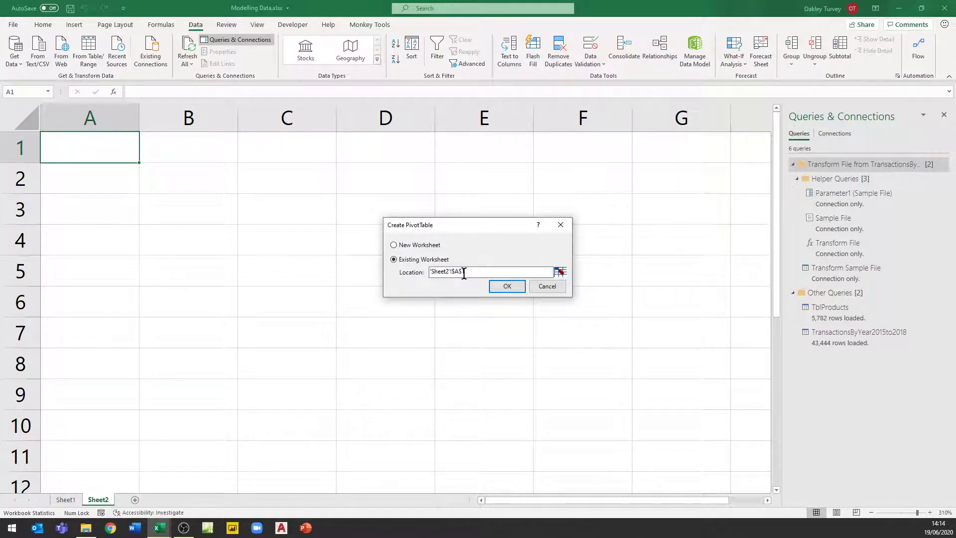
click(507, 286)
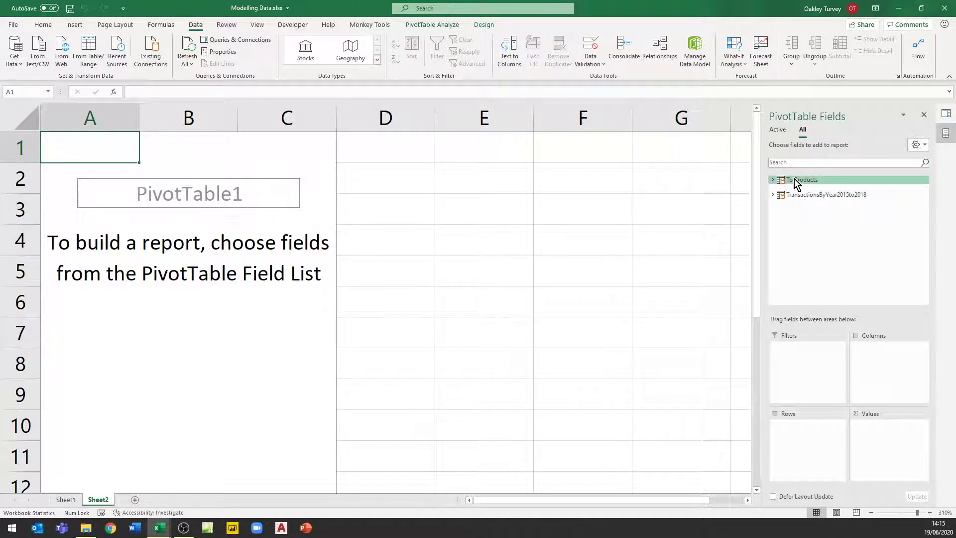
Lay out the PivotTable with the transactions table's Hour as columns and the sum of Qty as values
click(773, 195)
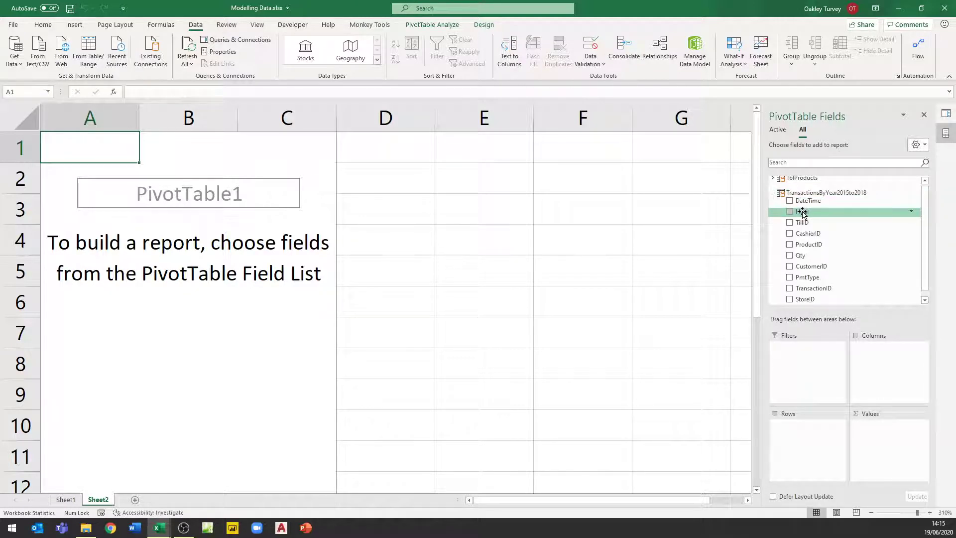
drag(802, 210, 886, 358)
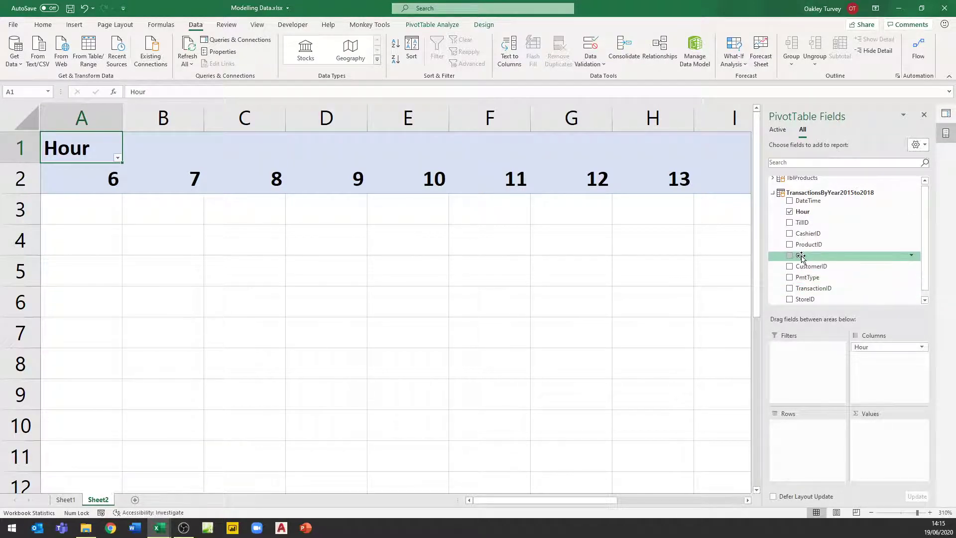
drag(801, 256, 901, 435)
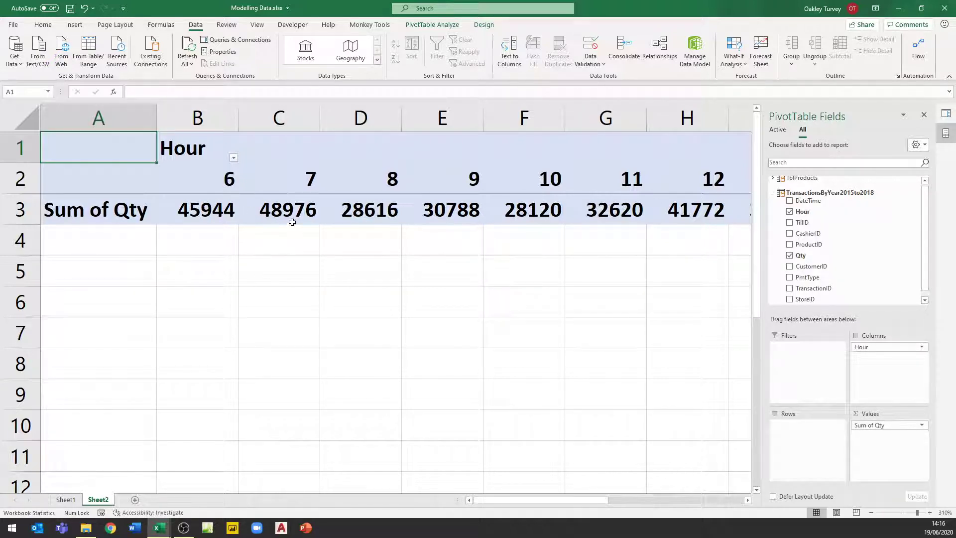
Add Food Category from TblProducts as the PivotTable's rows and close the field list
click(774, 193)
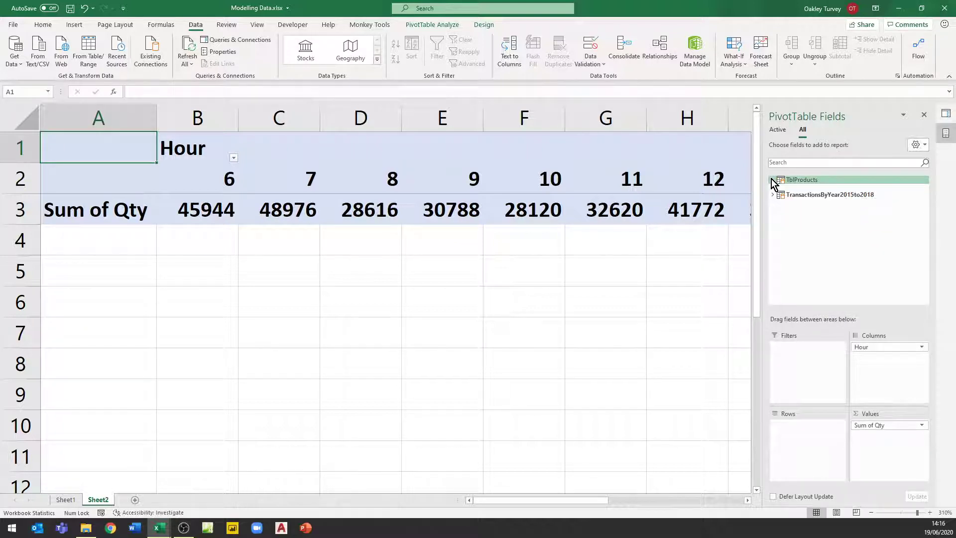
click(772, 180)
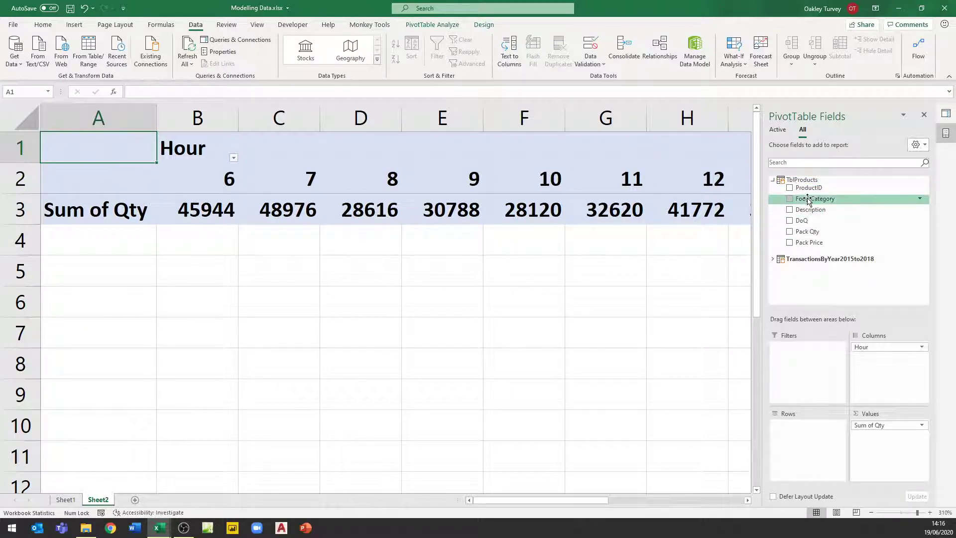
drag(807, 199, 804, 438)
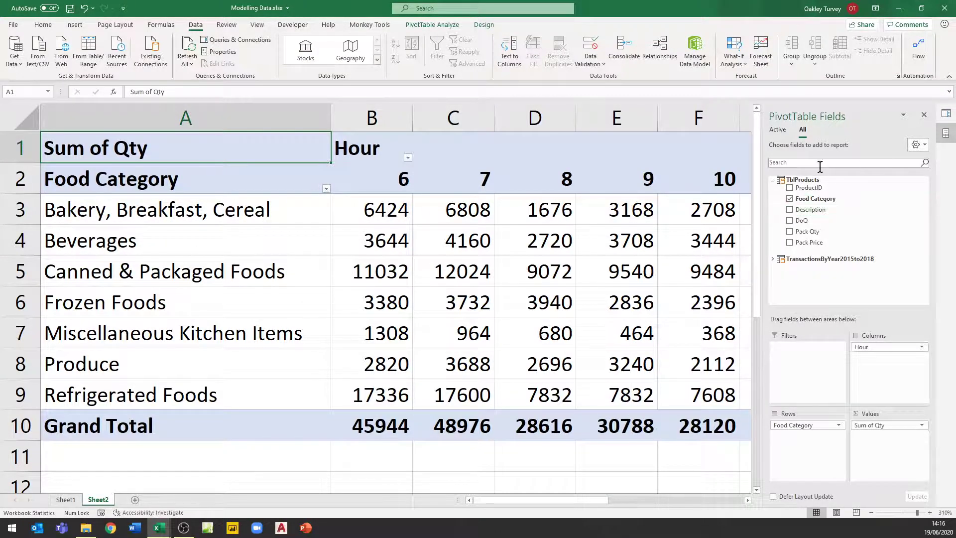
click(924, 115)
click(373, 289)
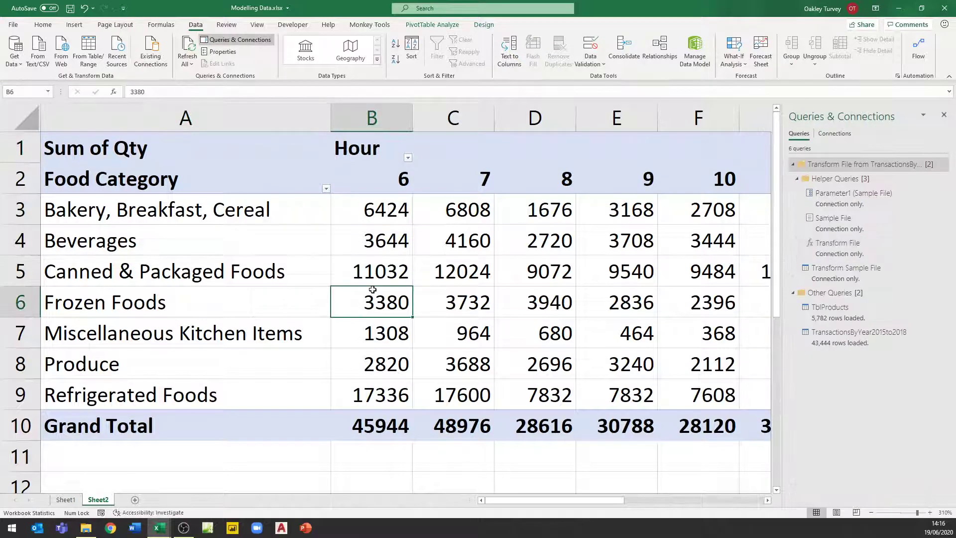
Close the Queries & Connections pane and insert a clustered column PivotChart based on the PivotTable
click(944, 115)
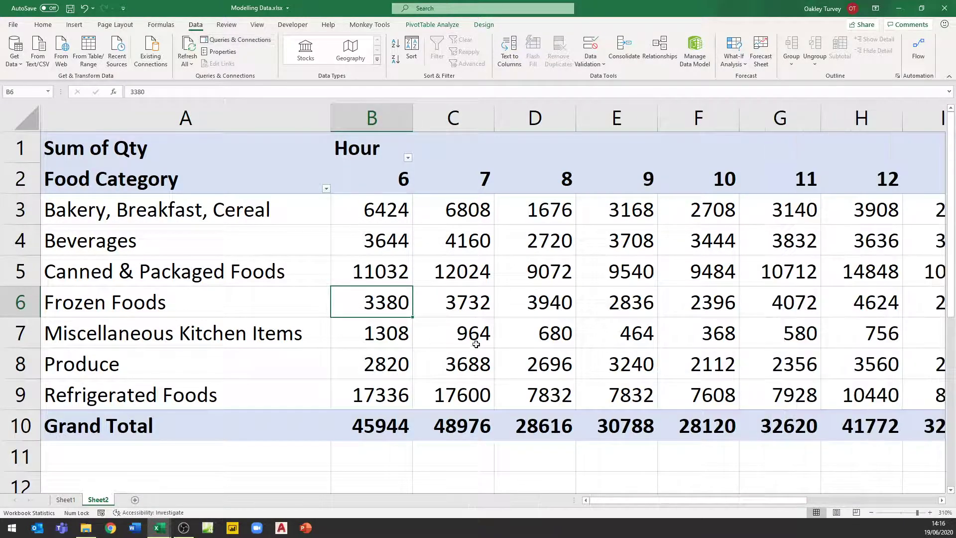
mouse_move(457, 338)
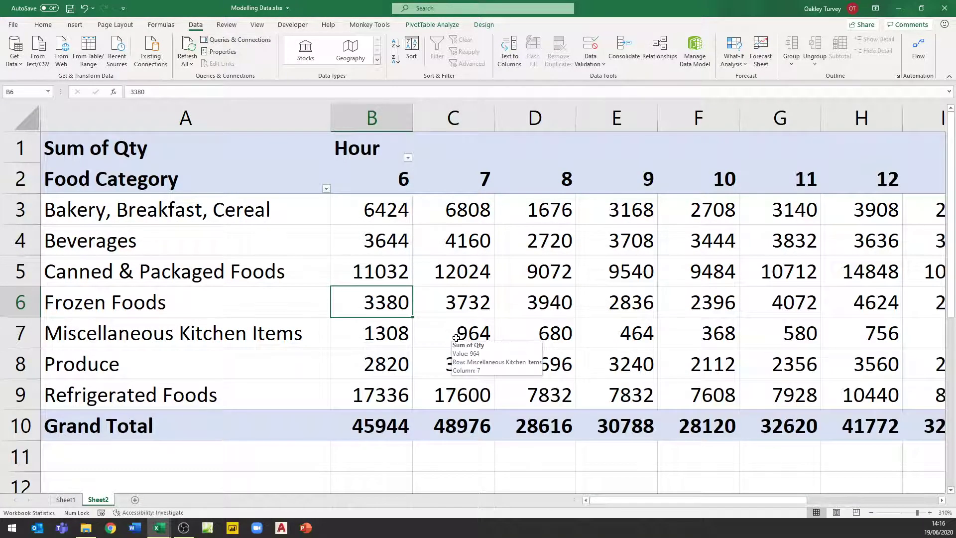
click(442, 25)
click(624, 49)
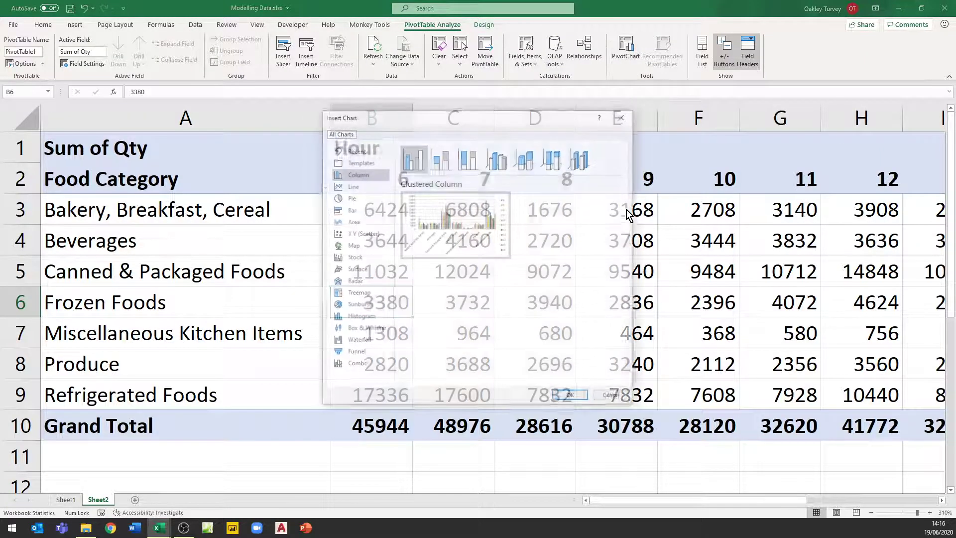
mouse_move(479, 227)
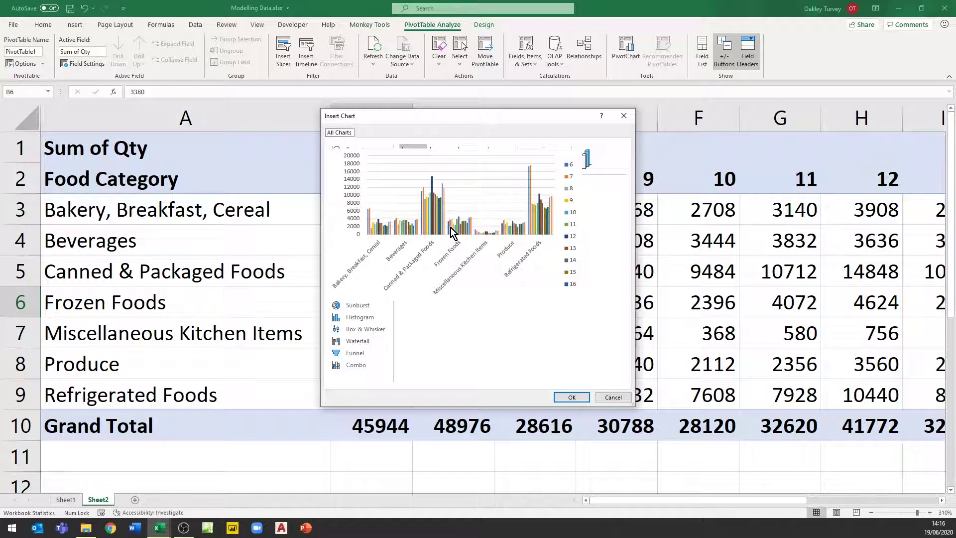
click(573, 396)
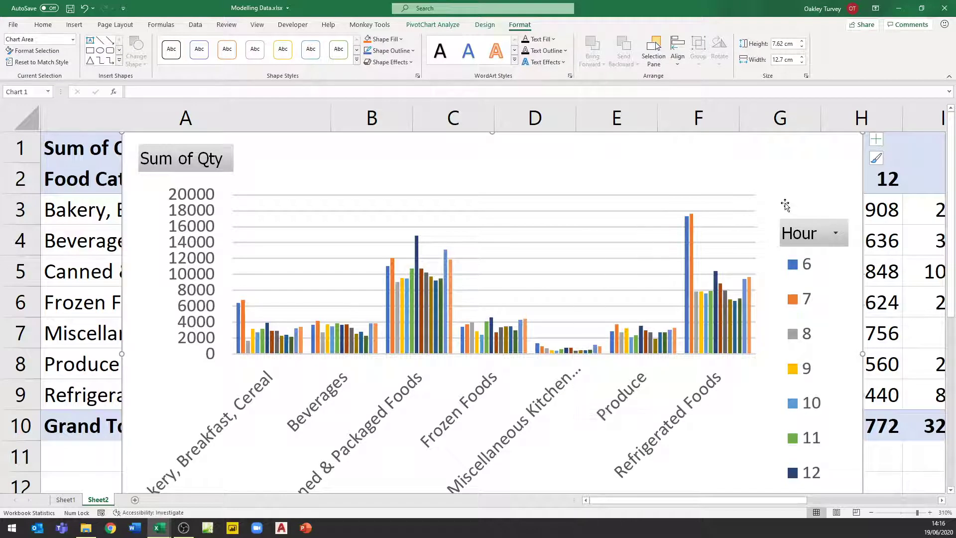
Hide the field headers of the PivotTable behind the chart
click(484, 24)
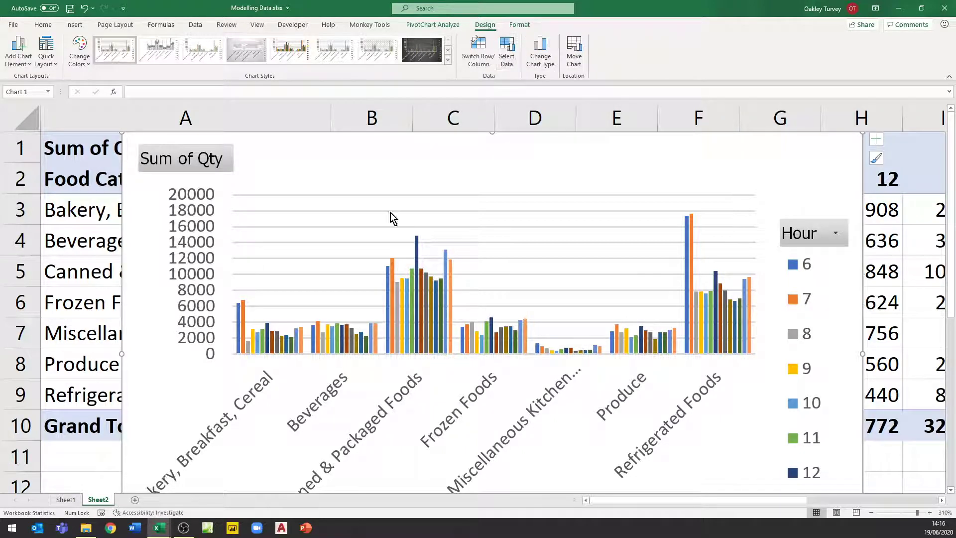
click(908, 172)
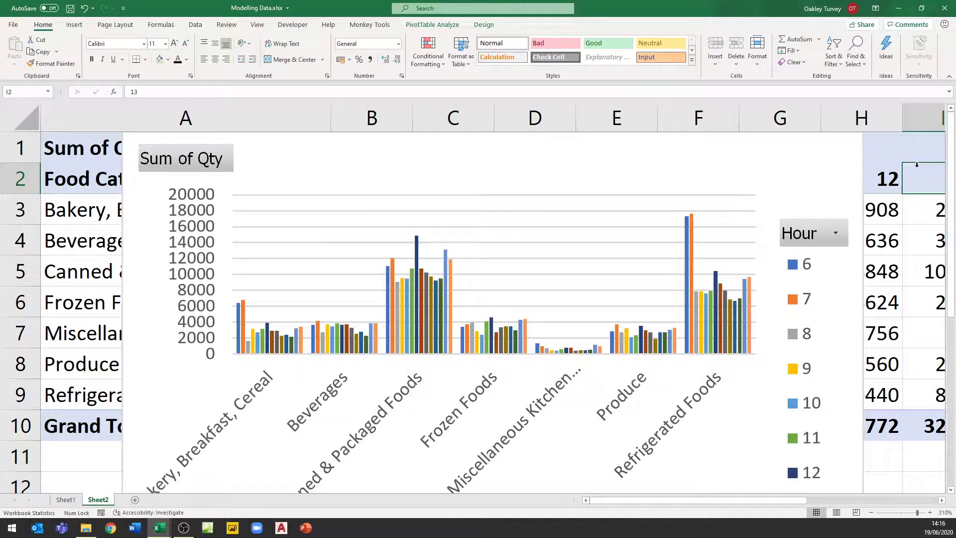
click(440, 25)
click(747, 49)
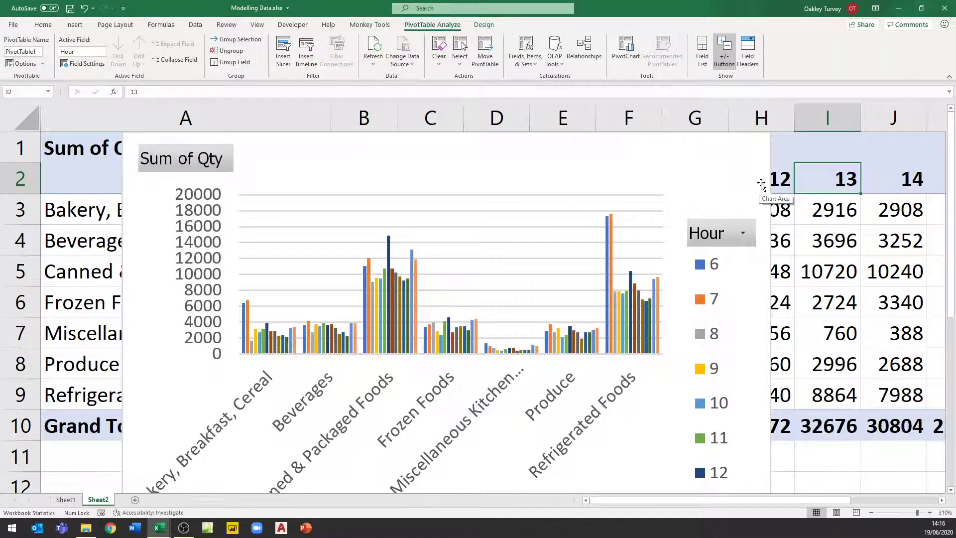
Switch the PivotChart's rows and columns so Hour forms the horizontal axis and Food Category the series
click(537, 266)
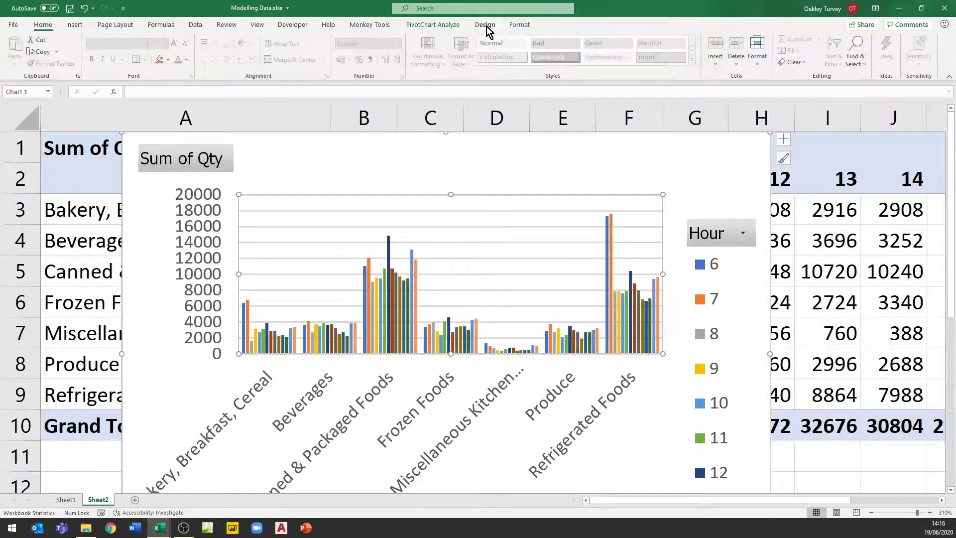
click(485, 25)
click(478, 51)
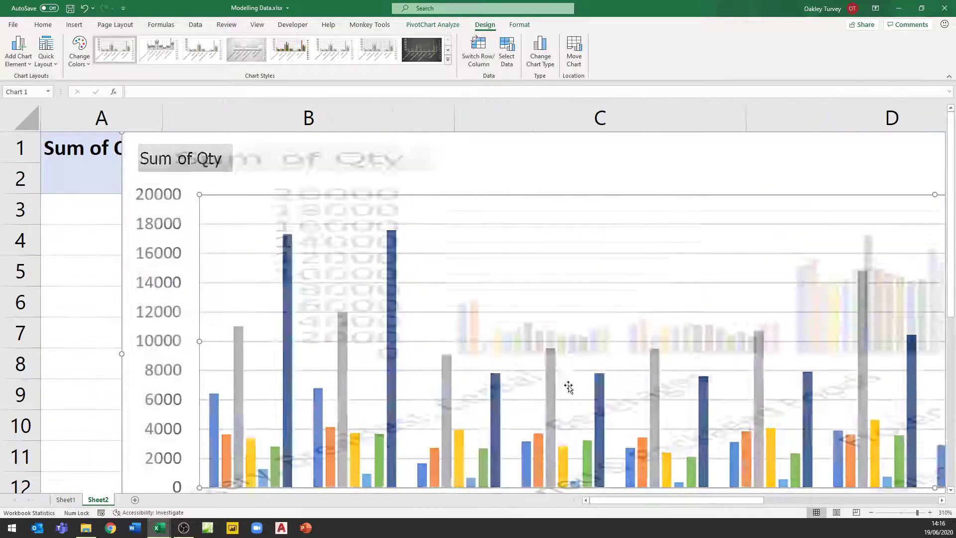
Move the PivotChart to the edge of column A below row 1 and examine the hourly quantities per food category
scroll(589, 368, down, 3)
scroll(589, 366, up, 2)
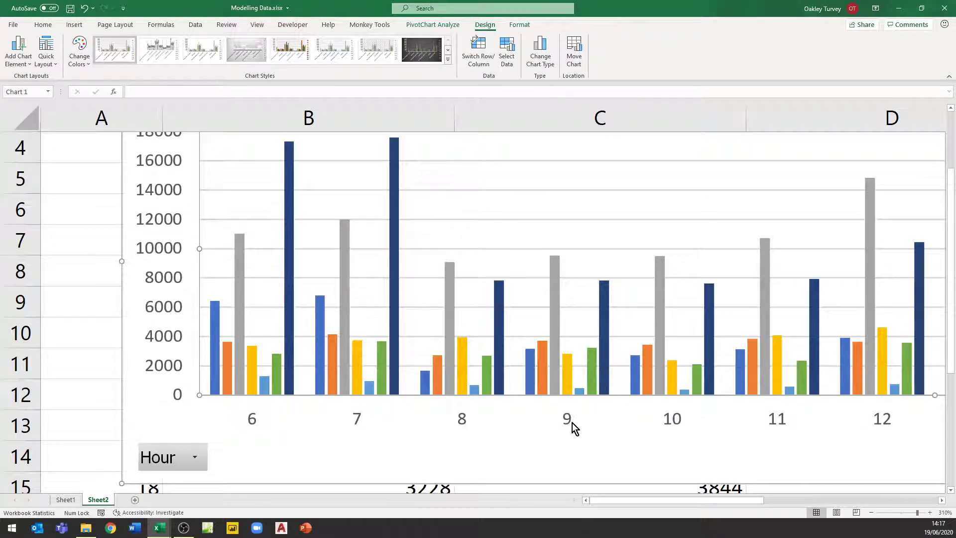
scroll(573, 422, down, 2)
scroll(573, 423, down, 2)
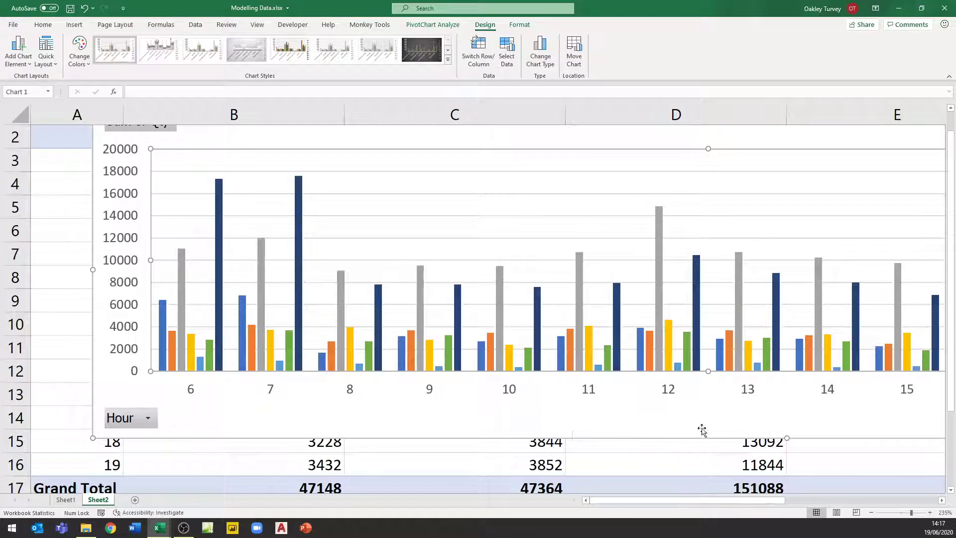
scroll(629, 421, down, 2)
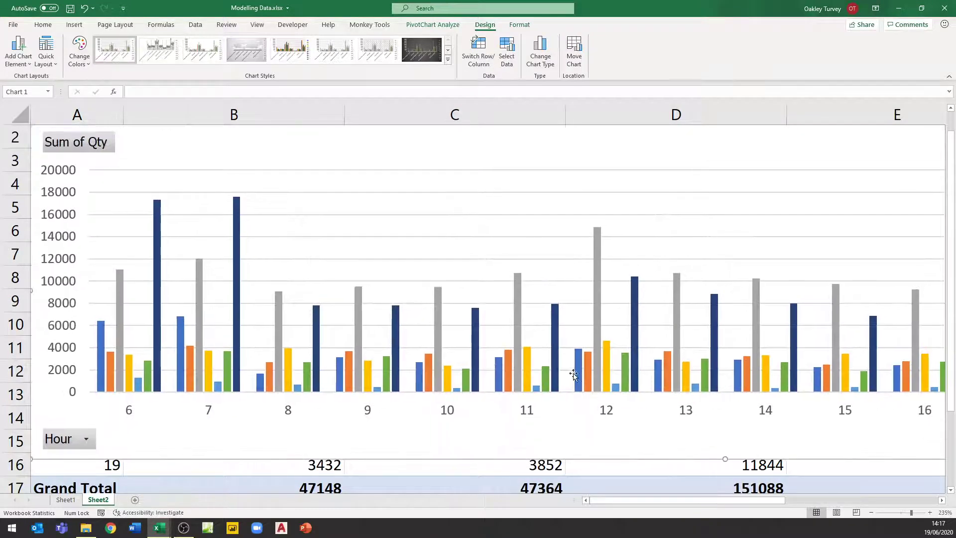
scroll(575, 377, down, 2)
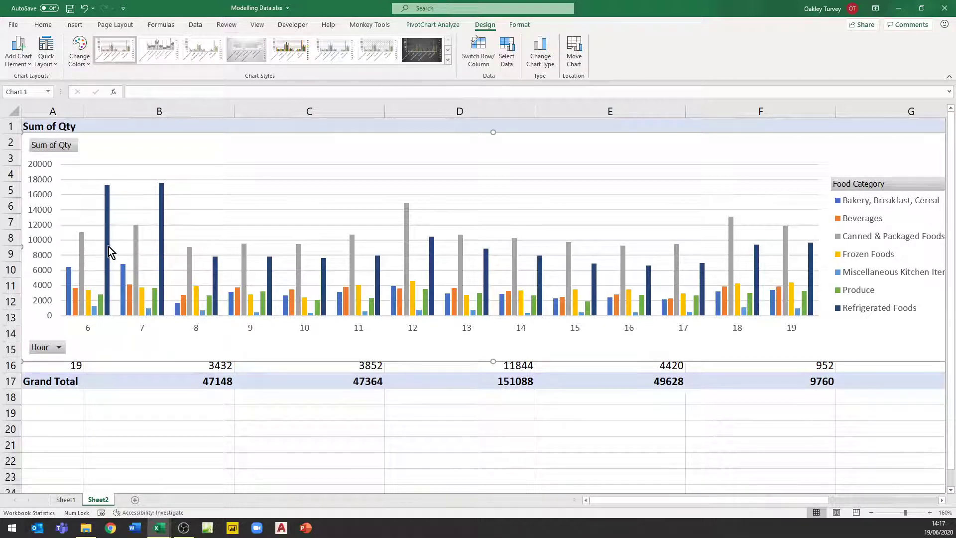
mouse_move(109, 246)
mouse_move(82, 266)
Minimise the Excel workbook, Power Pivot and File Explorer windows to return to the desktop
click(899, 7)
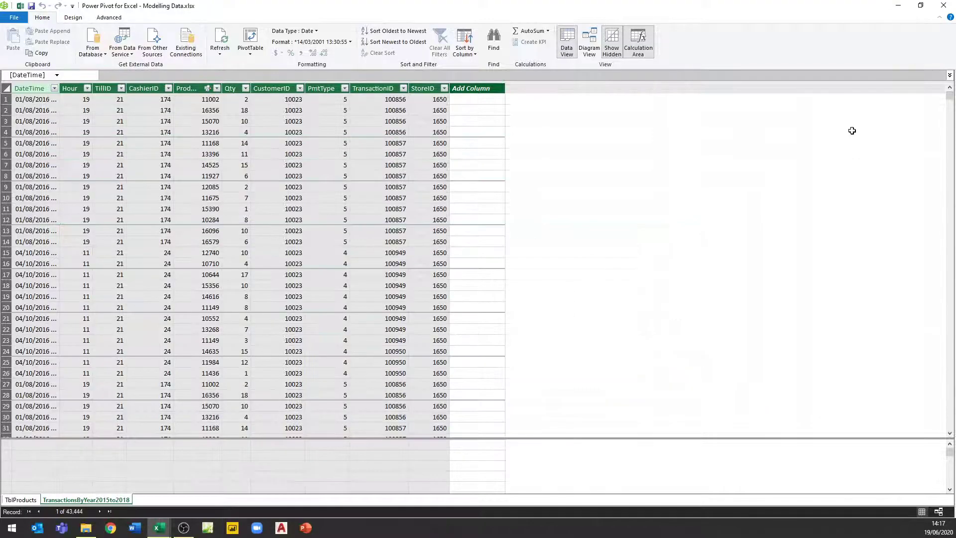
click(899, 7)
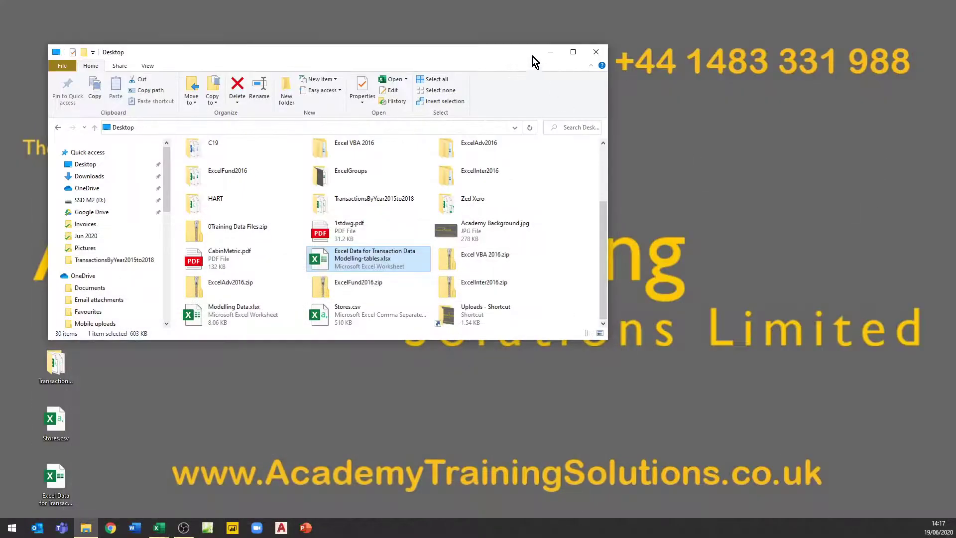
click(551, 52)
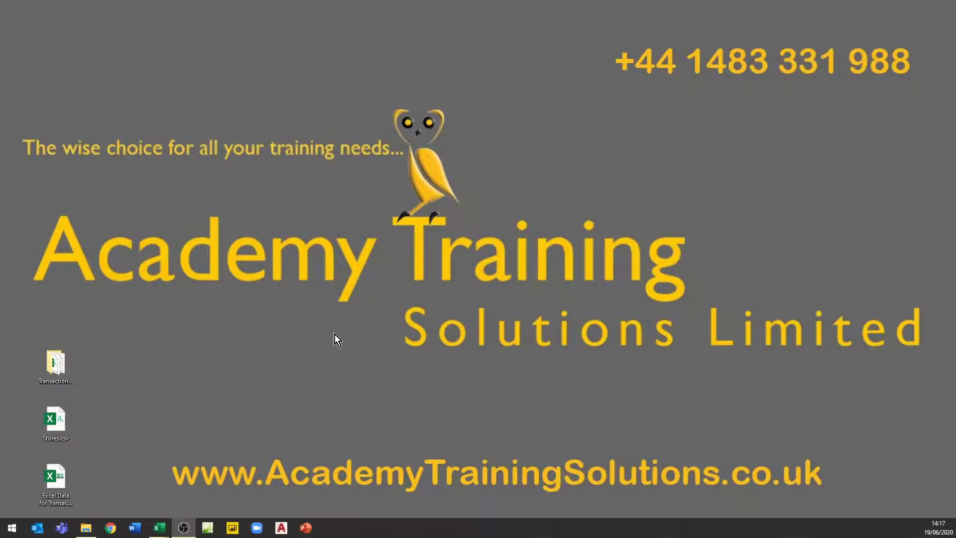